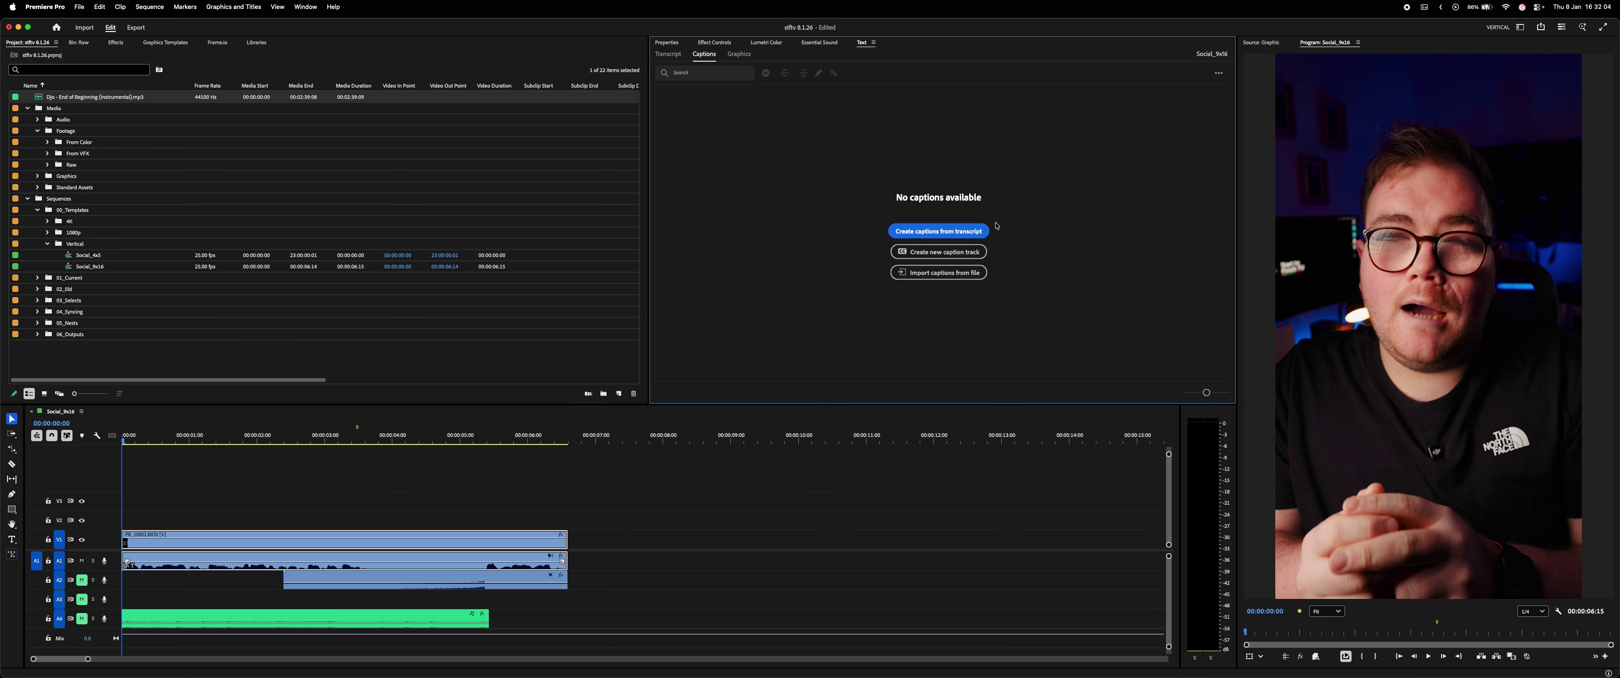
# - Create captions from the transcript using the Subtitle default preset with a much shorter maximum length in characters
pyautogui.click(973, 231)
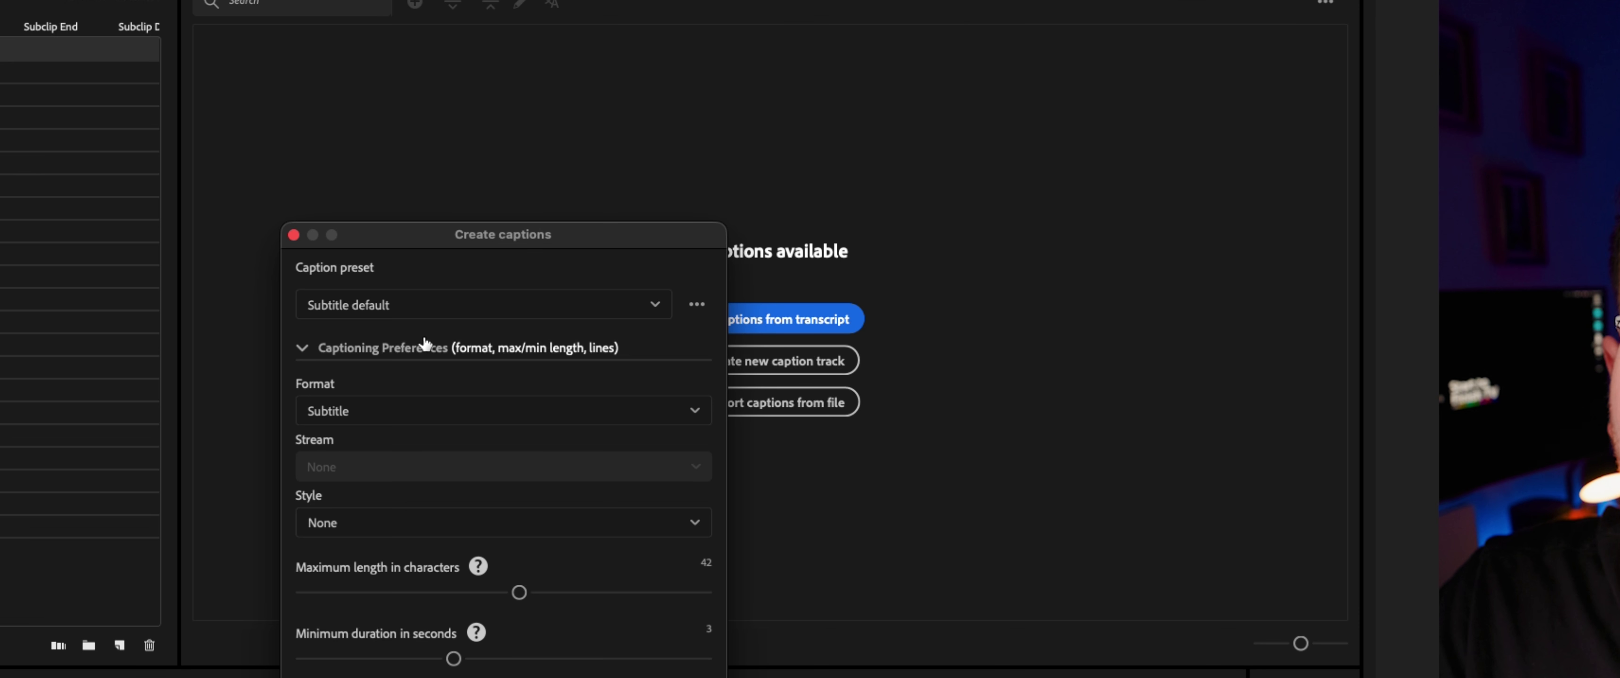
pyautogui.click(424, 307)
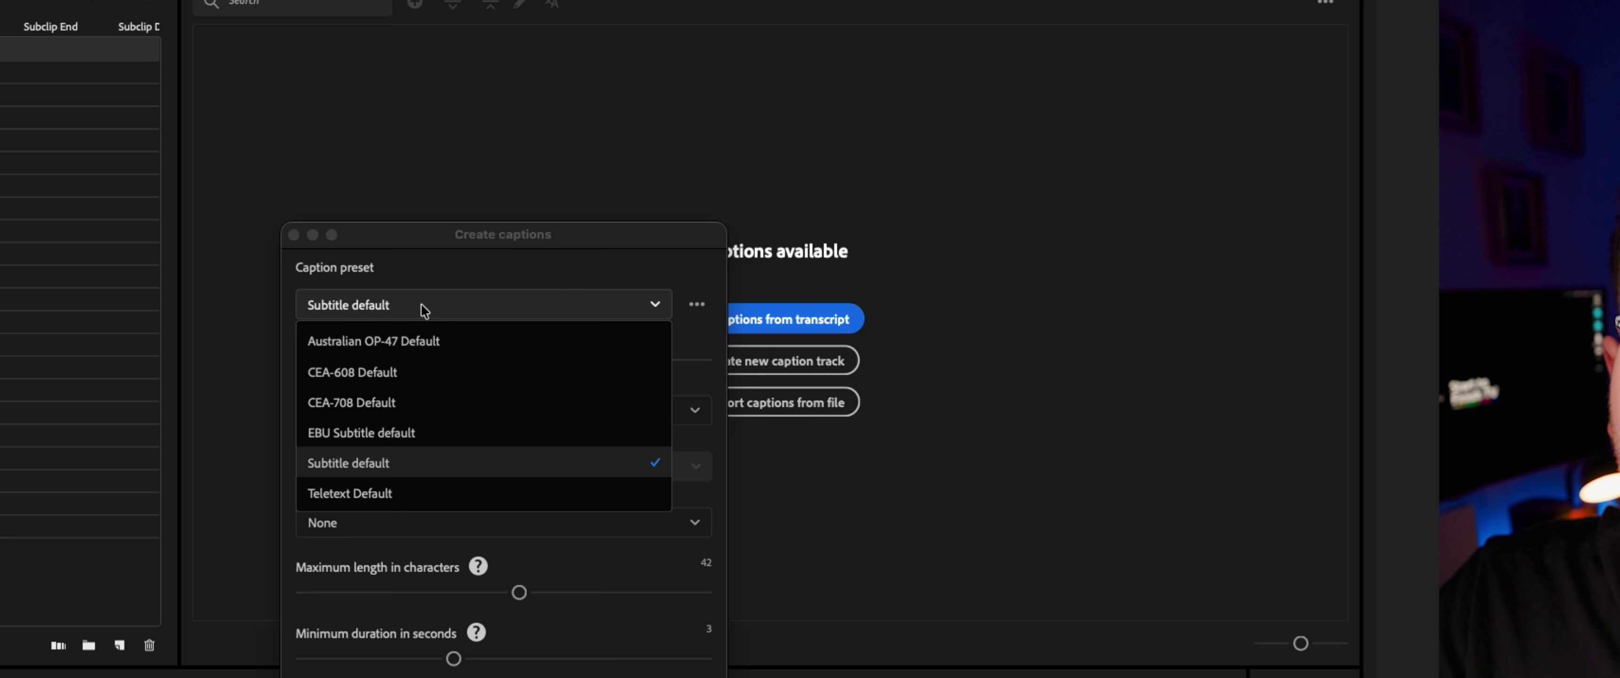
pyautogui.click(416, 308)
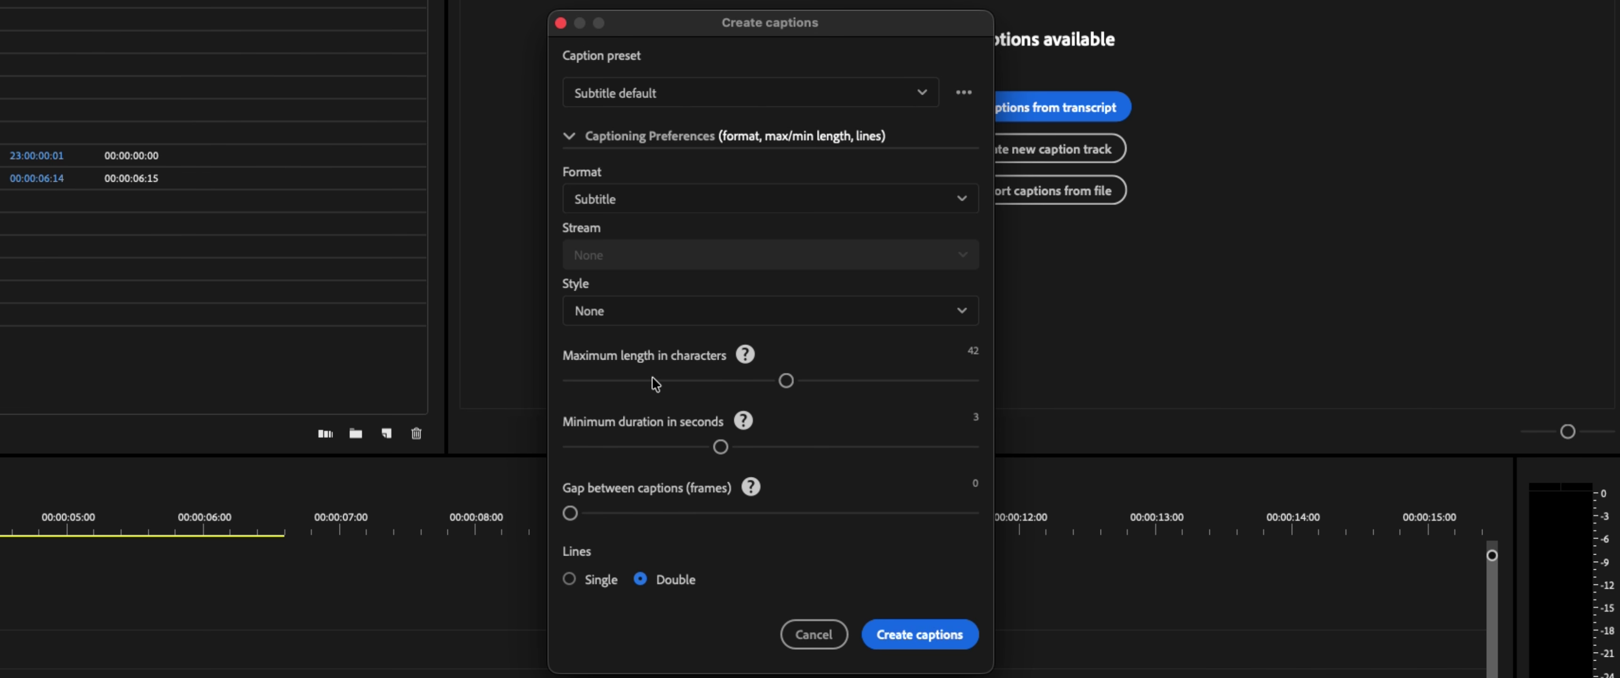
pyautogui.moveTo(657, 380); pyautogui.dragTo(589, 380)
pyautogui.click(931, 635)
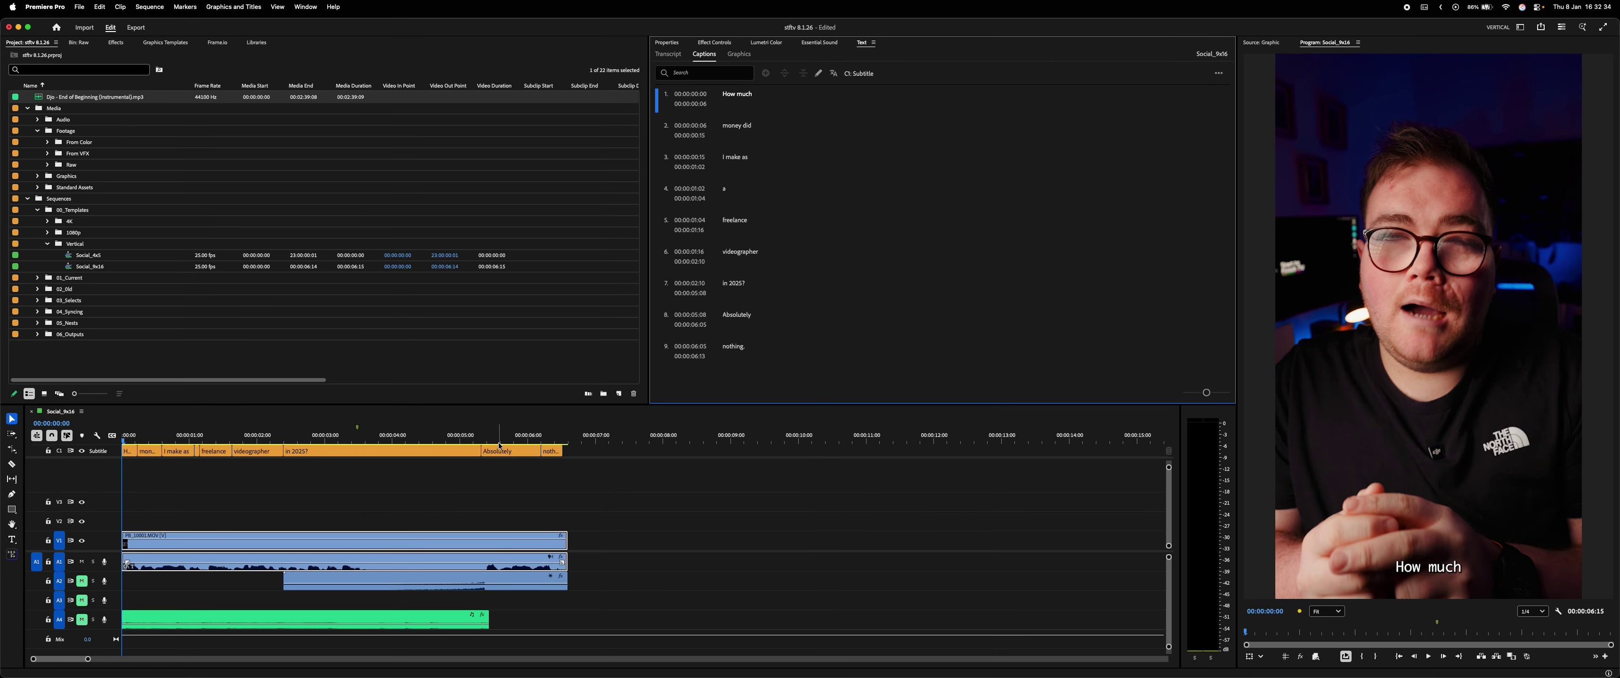
# - Look through the new caption track by scrubbing the sequence and jumping between its edit points and start
pyautogui.moveTo(497, 437); pyautogui.dragTo(255, 462)
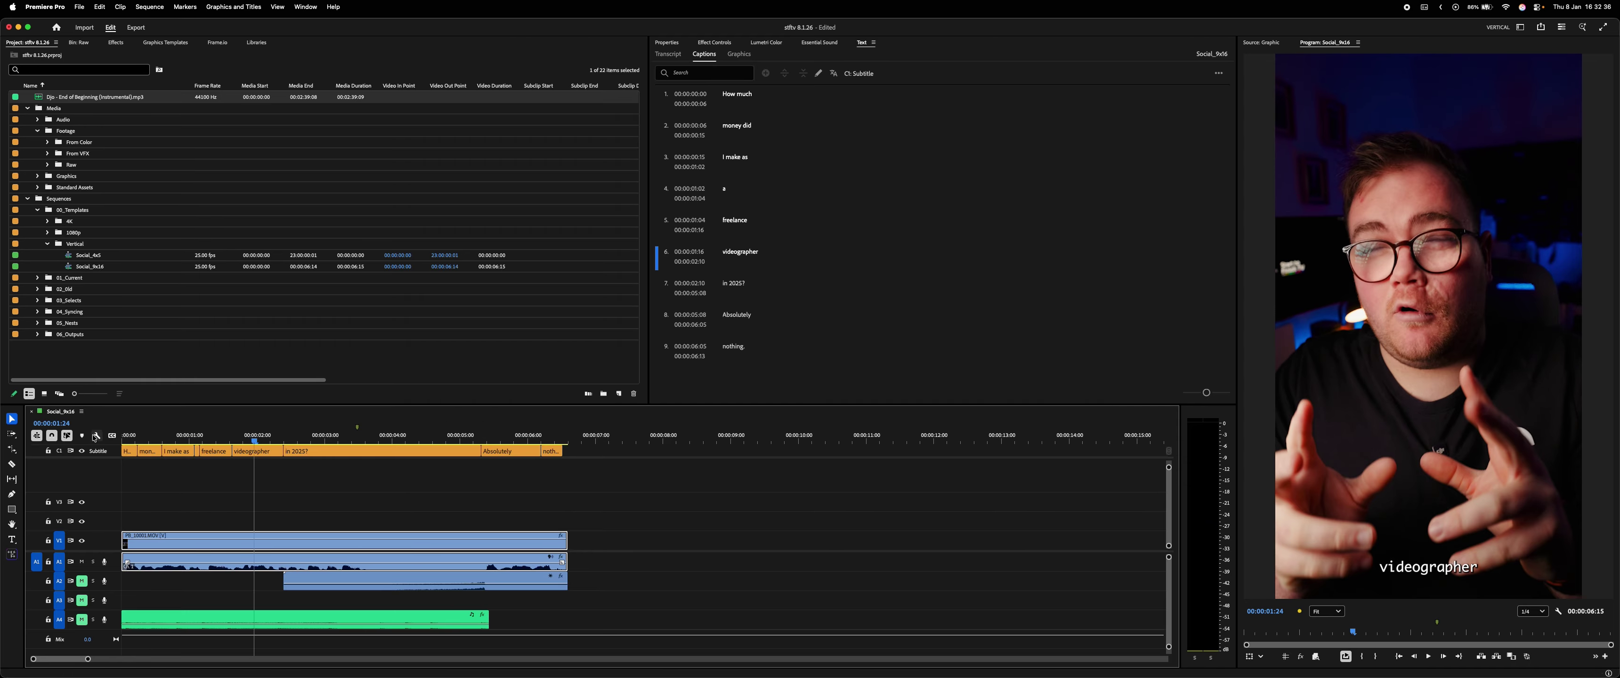
pyautogui.click(132, 435)
pyautogui.press('Down')
pyautogui.press('Down')
pyautogui.press('Down')
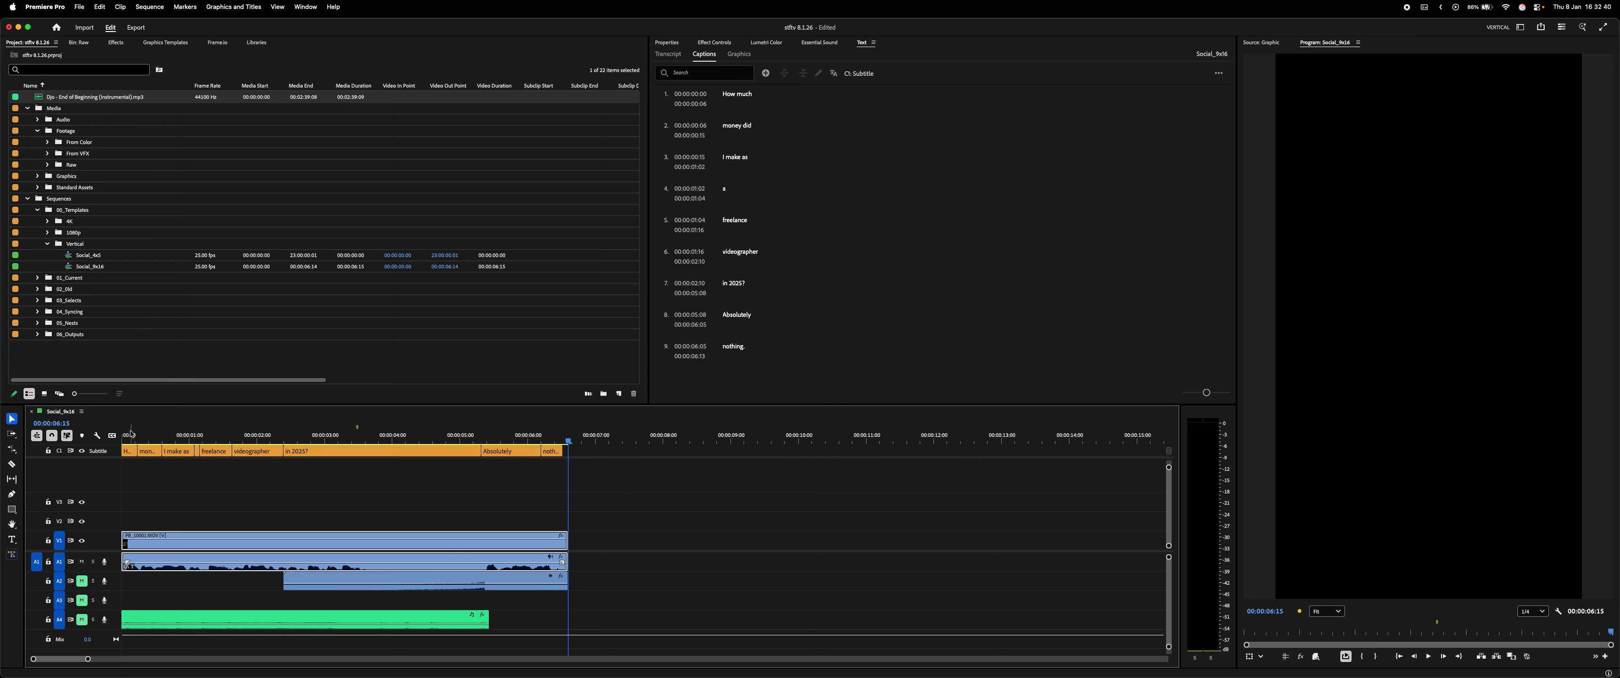
pyautogui.press('Up')
pyautogui.press('Up')
pyautogui.press('Up')
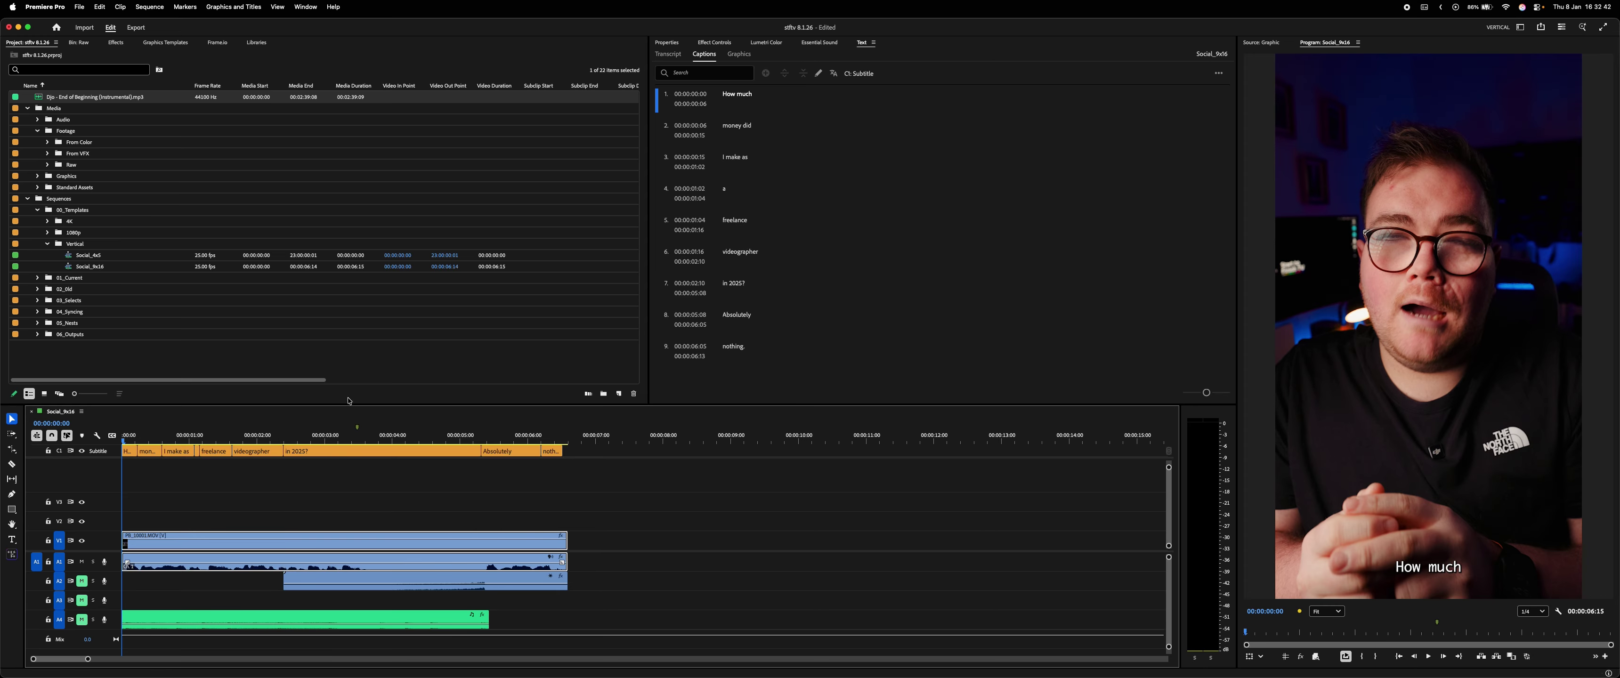
# - Select every caption on the subtitle track and upgrade them to graphics
pyautogui.click(579, 451)
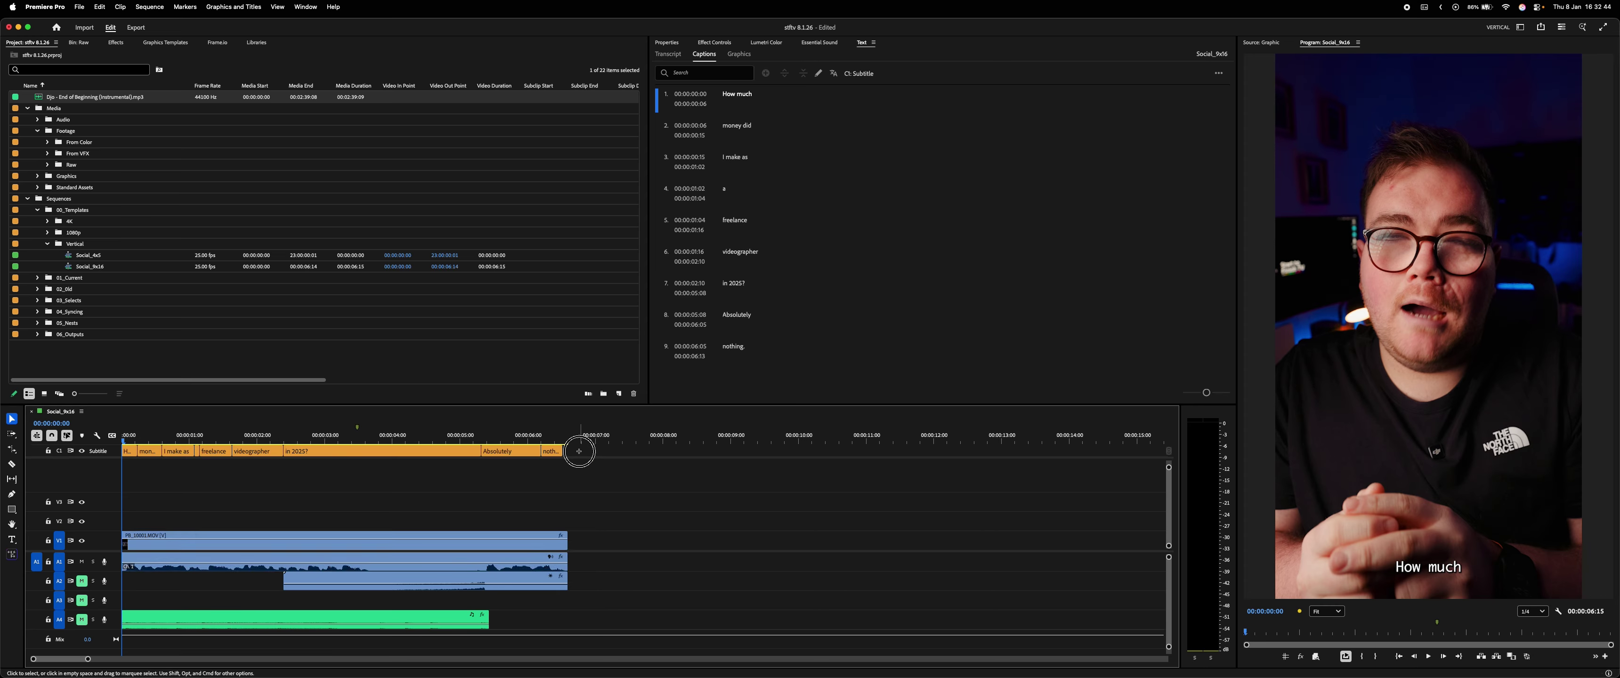
pyautogui.moveTo(579, 451); pyautogui.dragTo(30, 428)
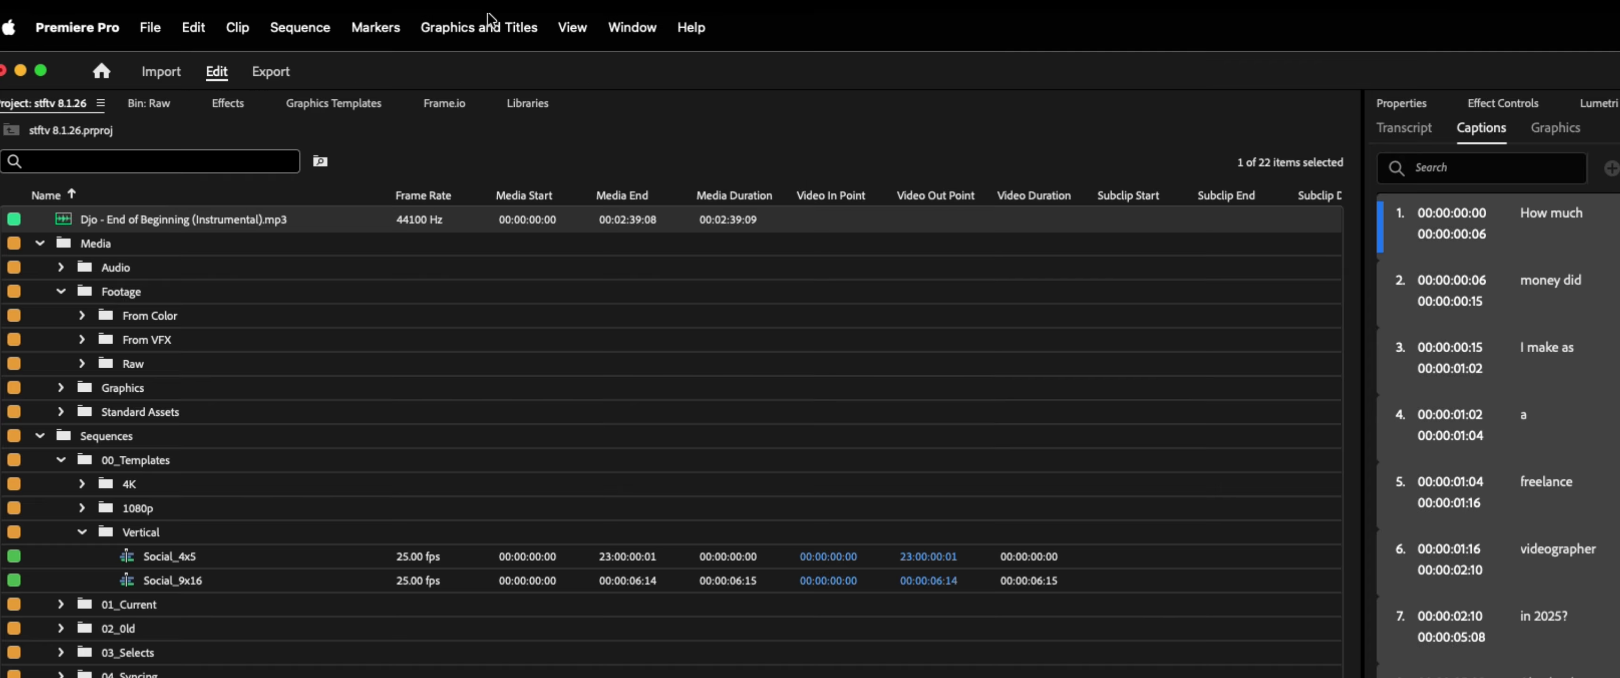
pyautogui.click(238, 6)
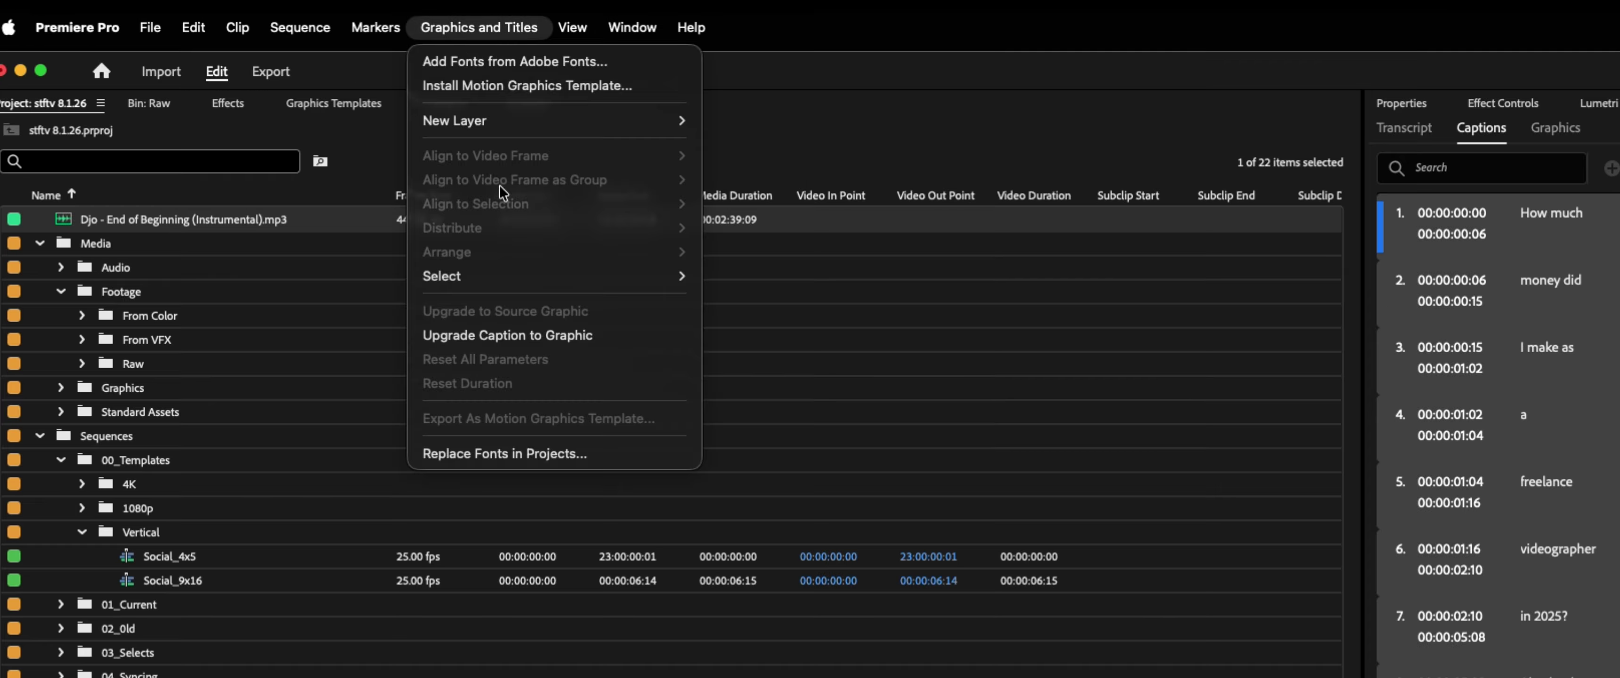
pyautogui.click(564, 341)
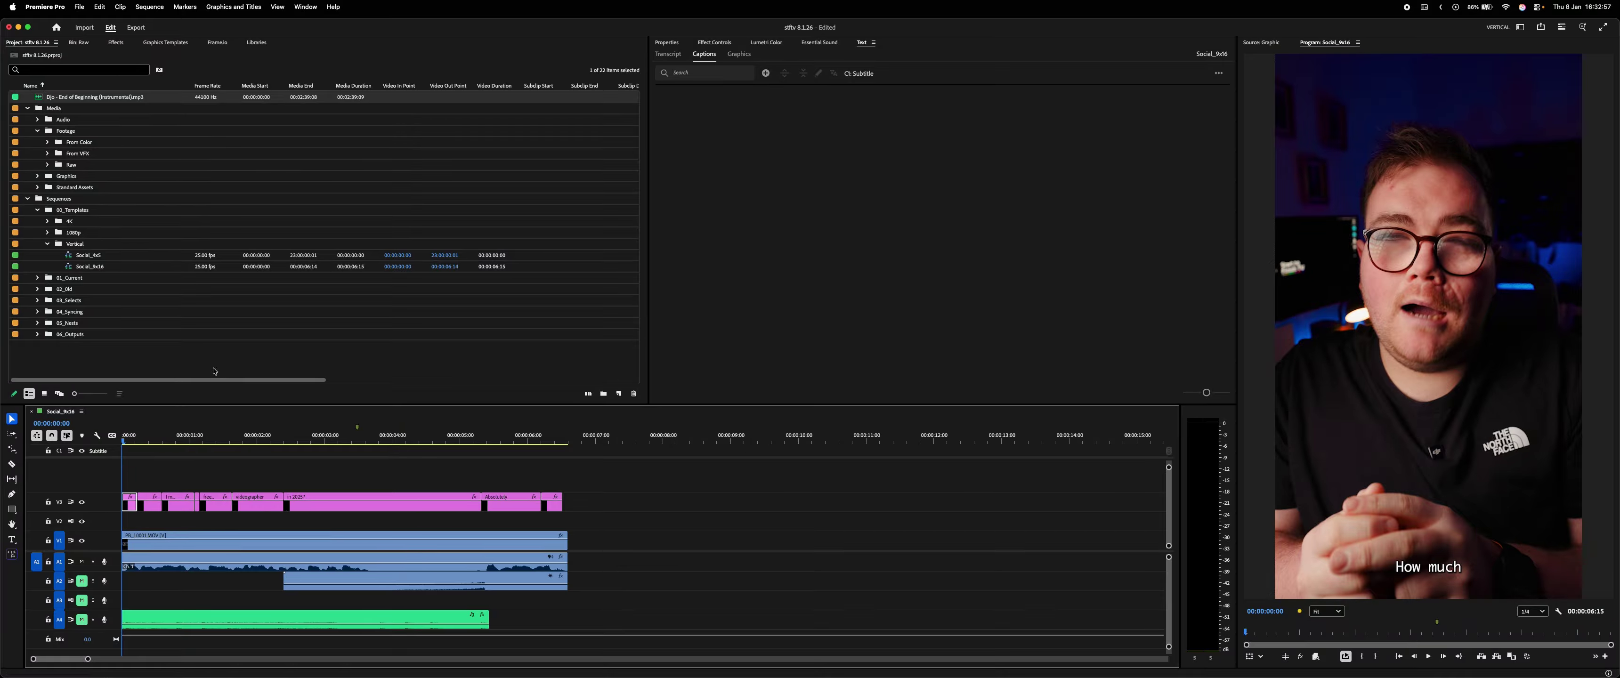
# - Select all caption graphics on the V3 track and set their font to Helvetica Bold
pyautogui.click(668, 42)
pyautogui.click(705, 74)
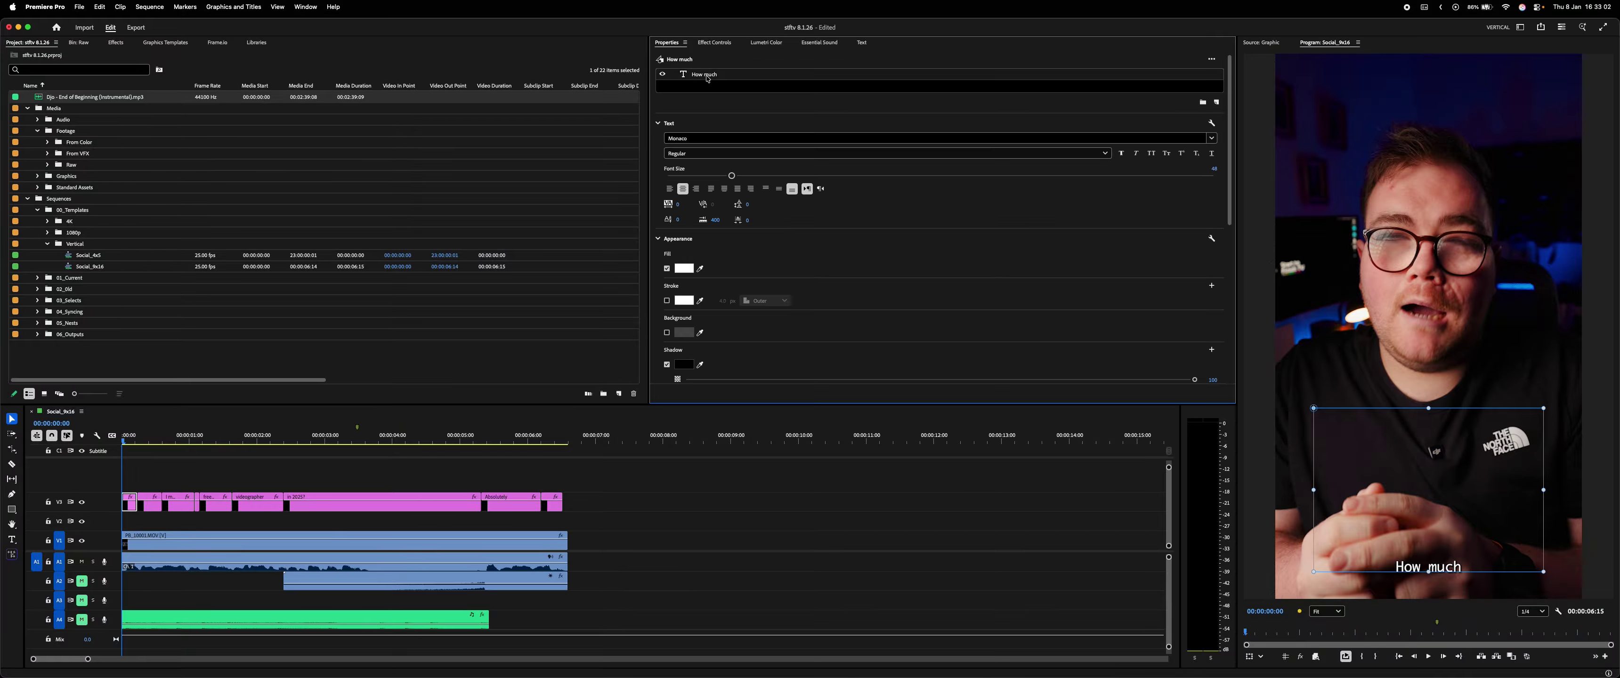
pyautogui.click(176, 482)
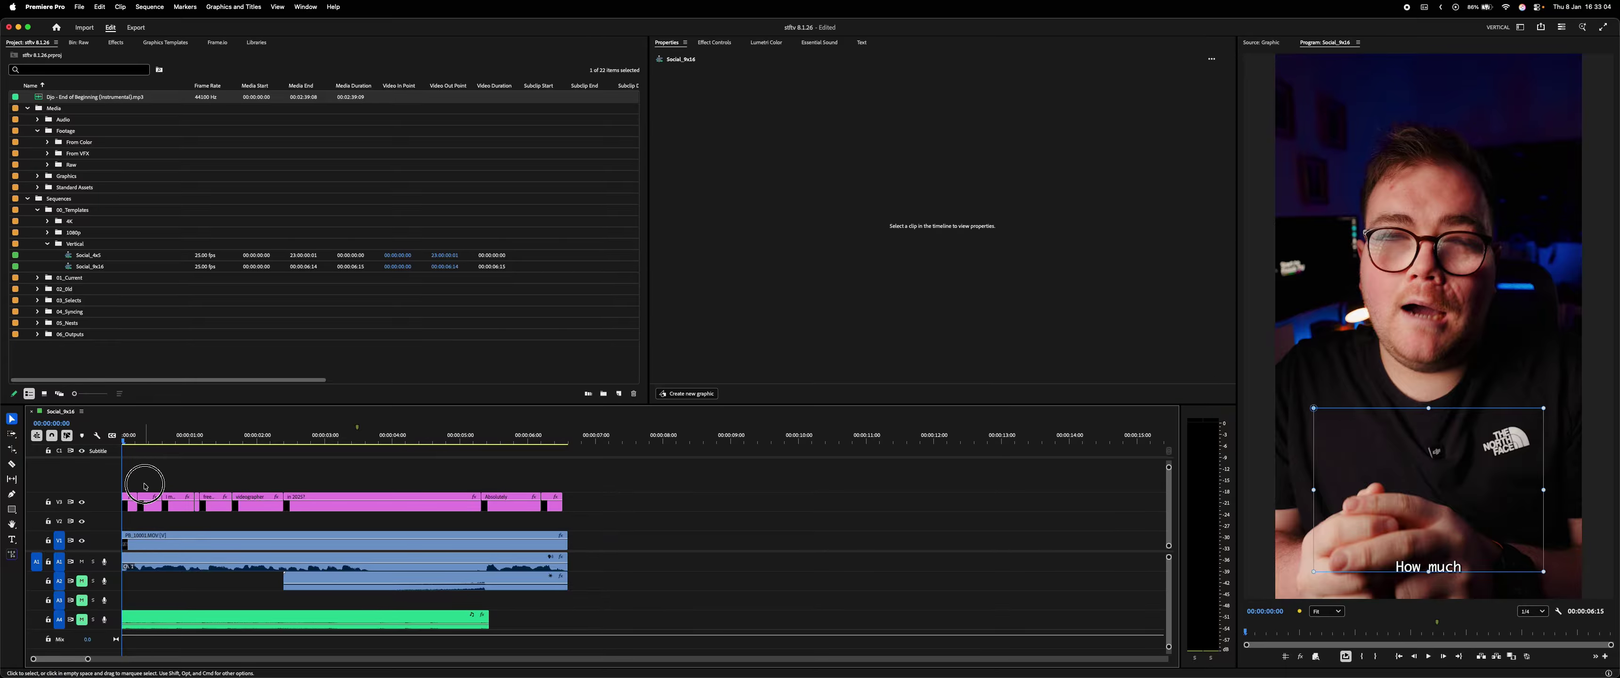
pyautogui.moveTo(597, 496); pyautogui.dragTo(113, 516)
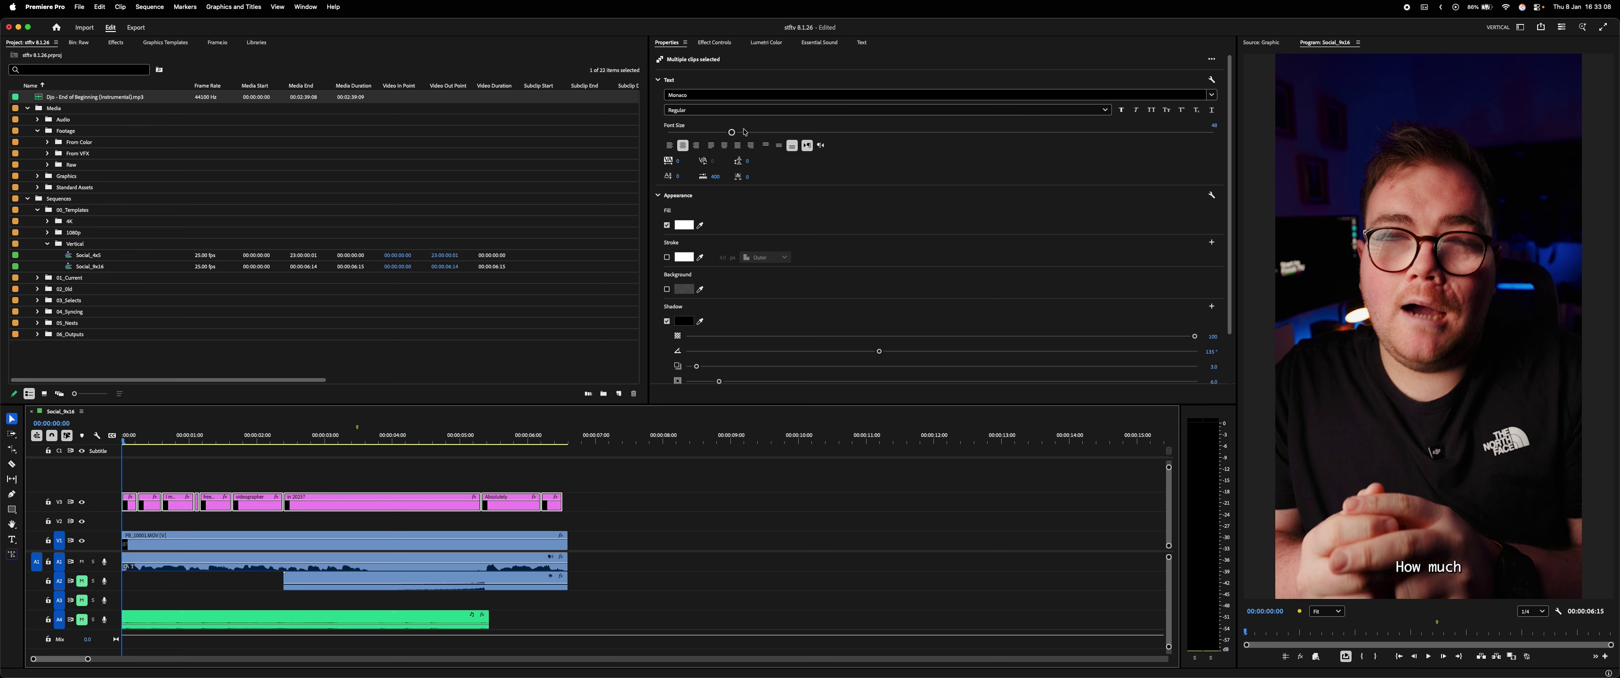
pyautogui.click(719, 96)
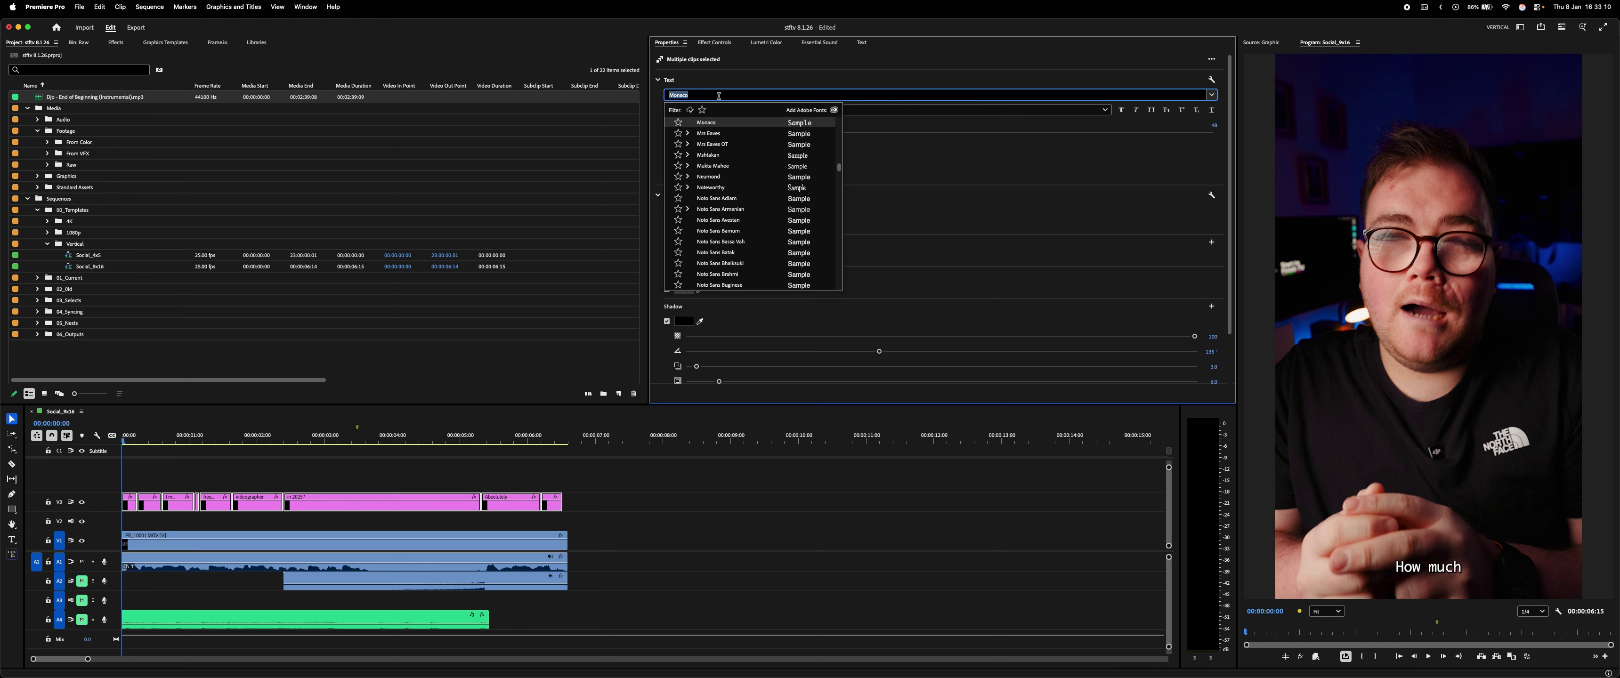
pyautogui.write('hel')
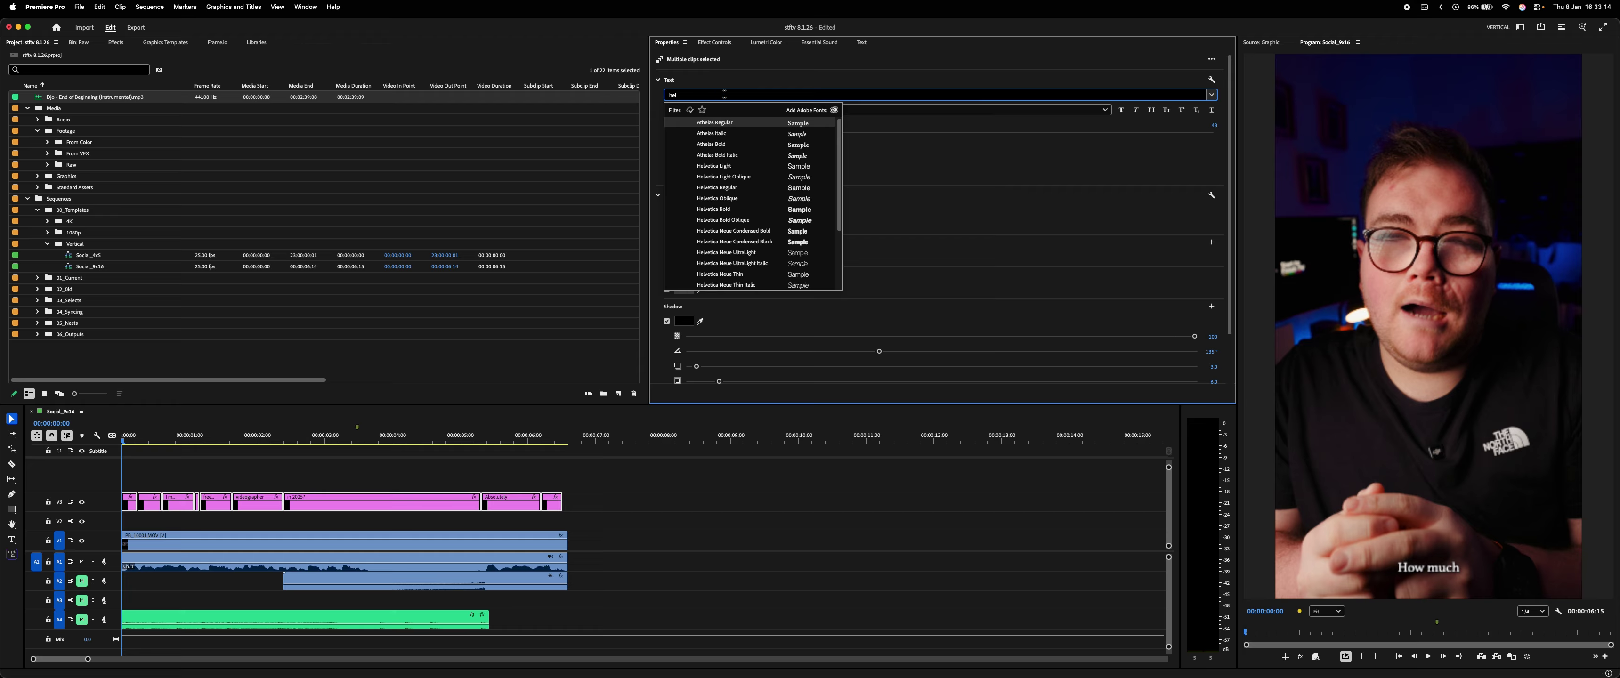
pyautogui.click(744, 213)
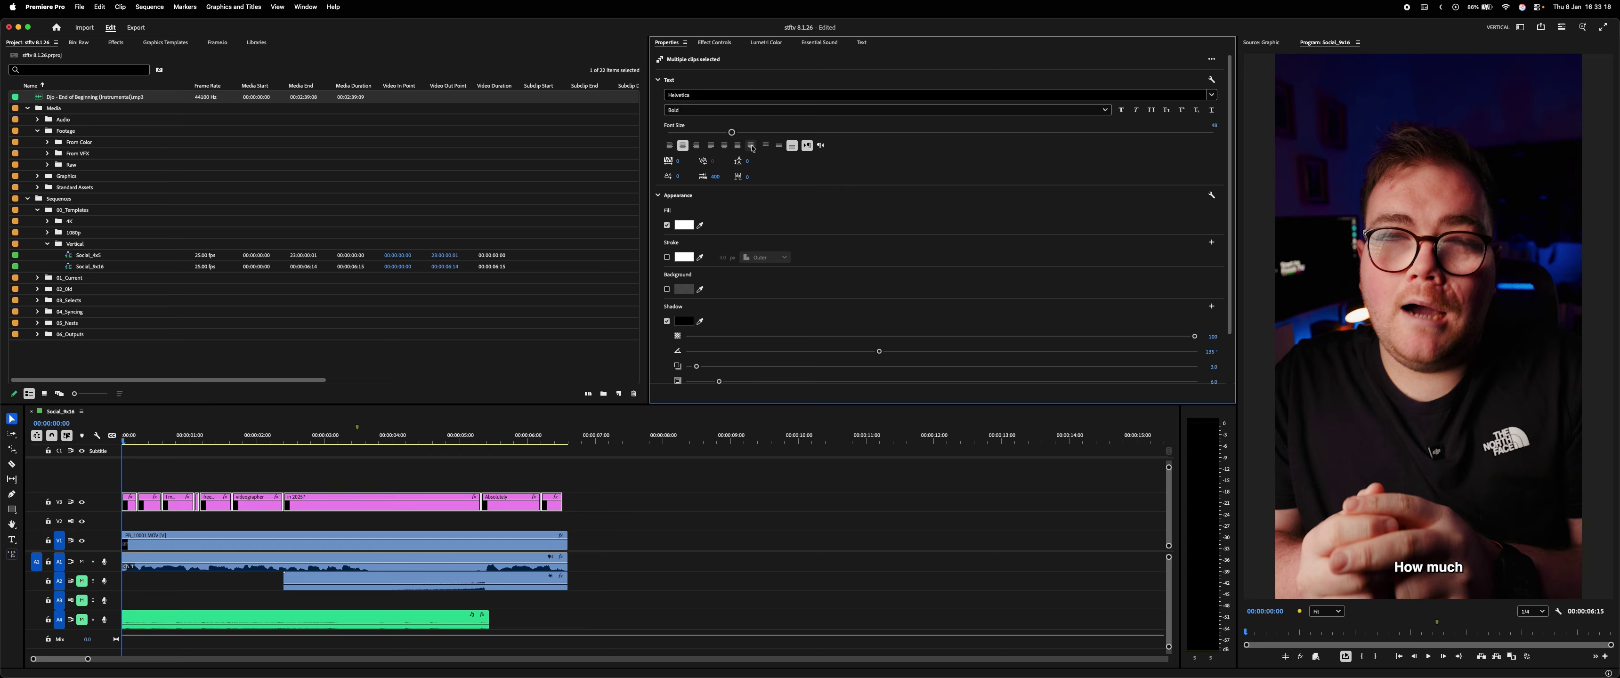
# - Enlarge the font size of all selected caption graphics, align their text to the top of the text box, and deselect them
pyautogui.moveTo(778, 133); pyautogui.dragTo(856, 142)
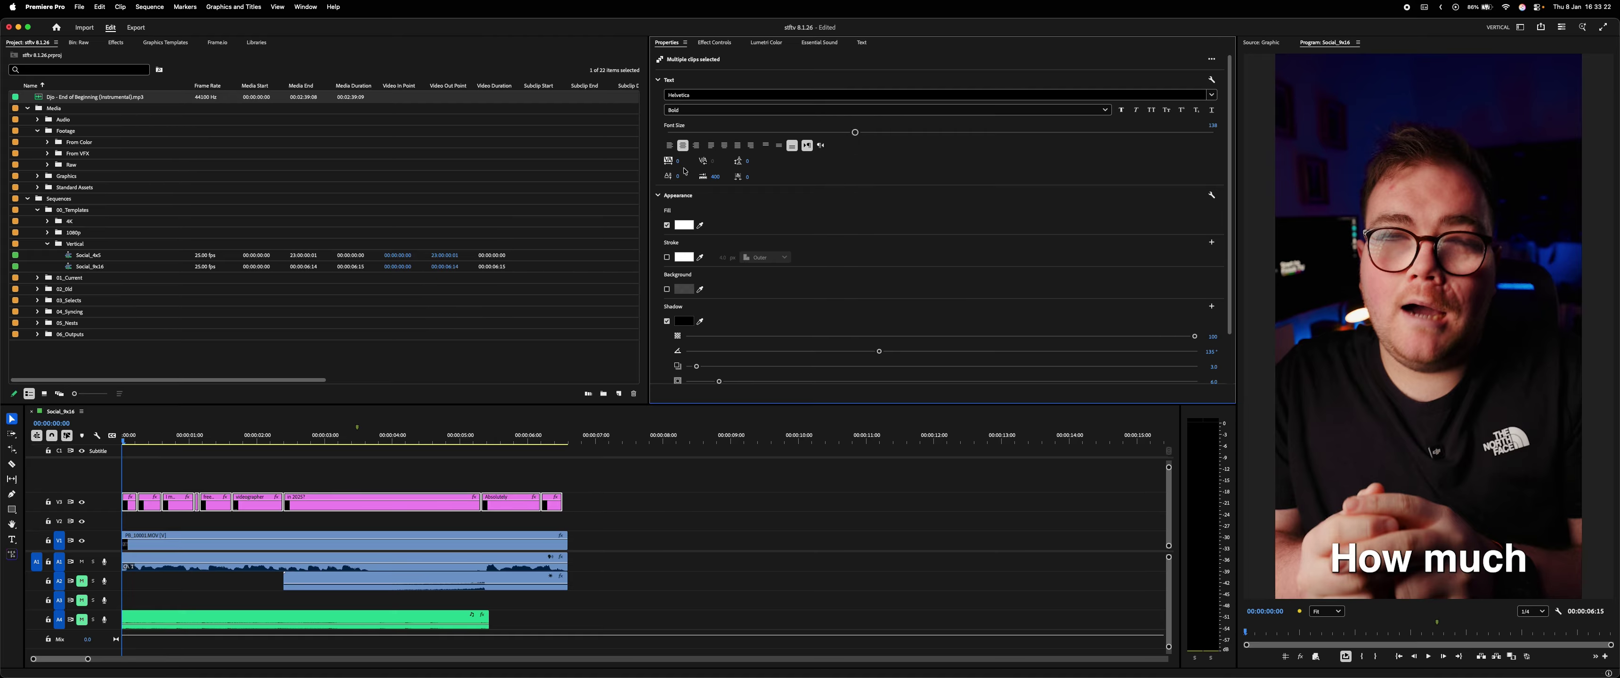
pyautogui.click(765, 146)
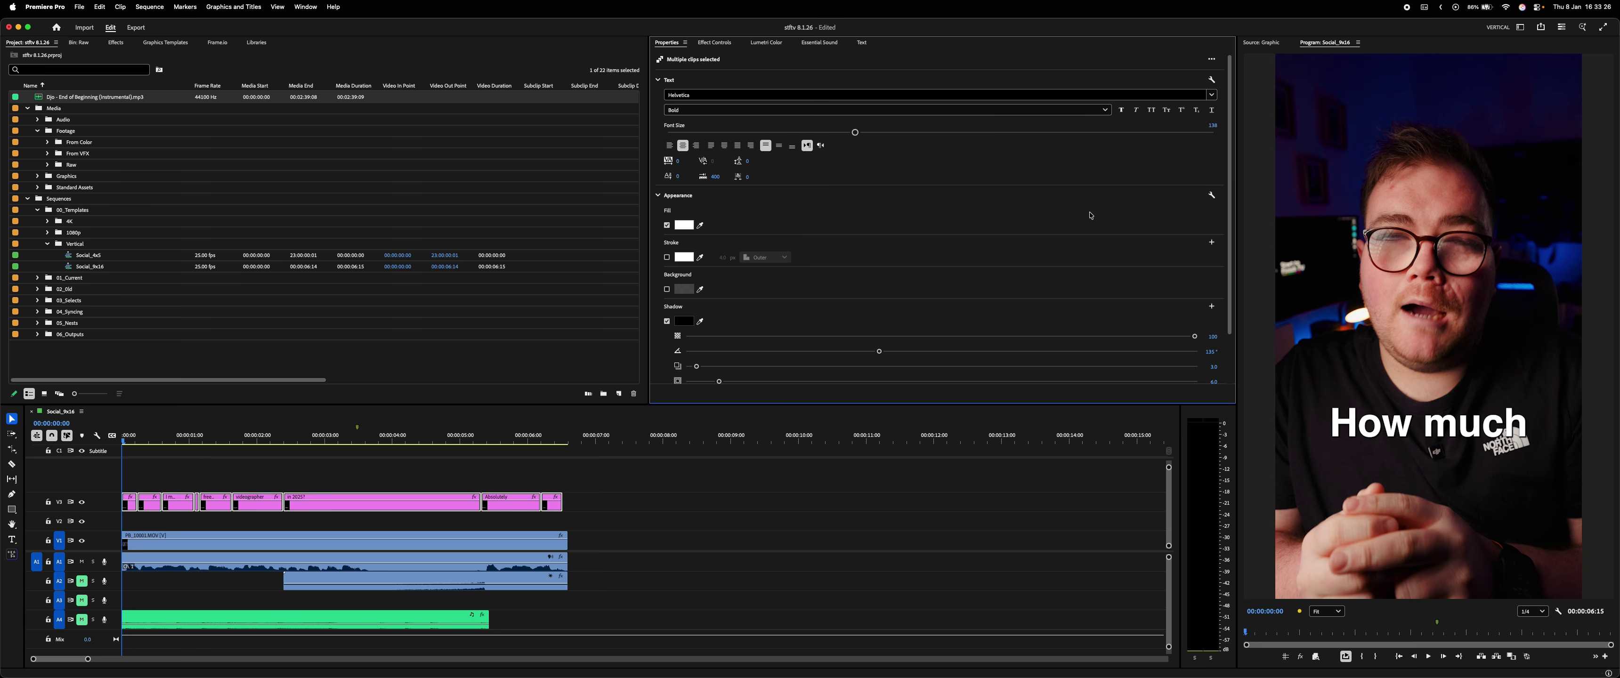
pyautogui.click(158, 476)
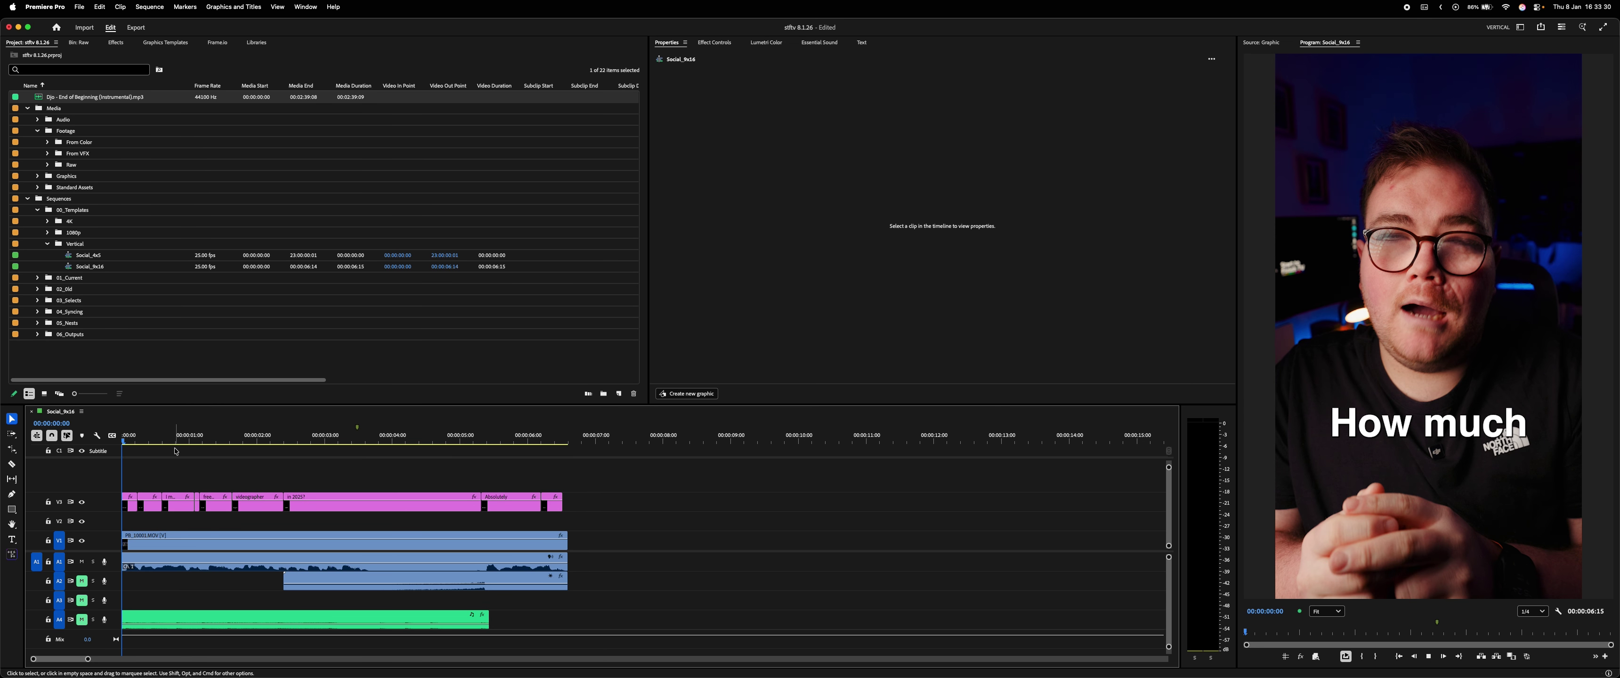
# - Play through the captions and reduce the font size of "videographer" until the word fits on one line
pyautogui.press('space')
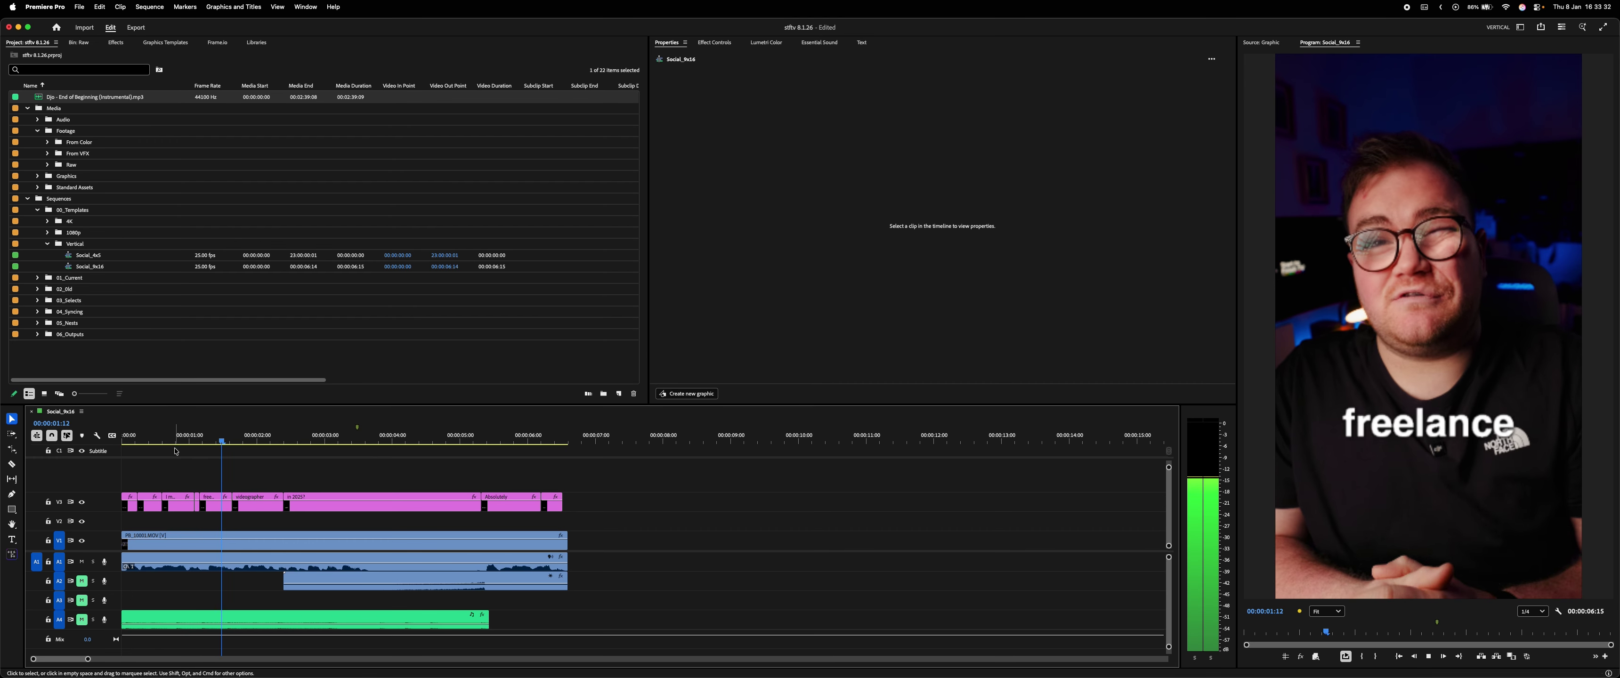
pyautogui.click(170, 440)
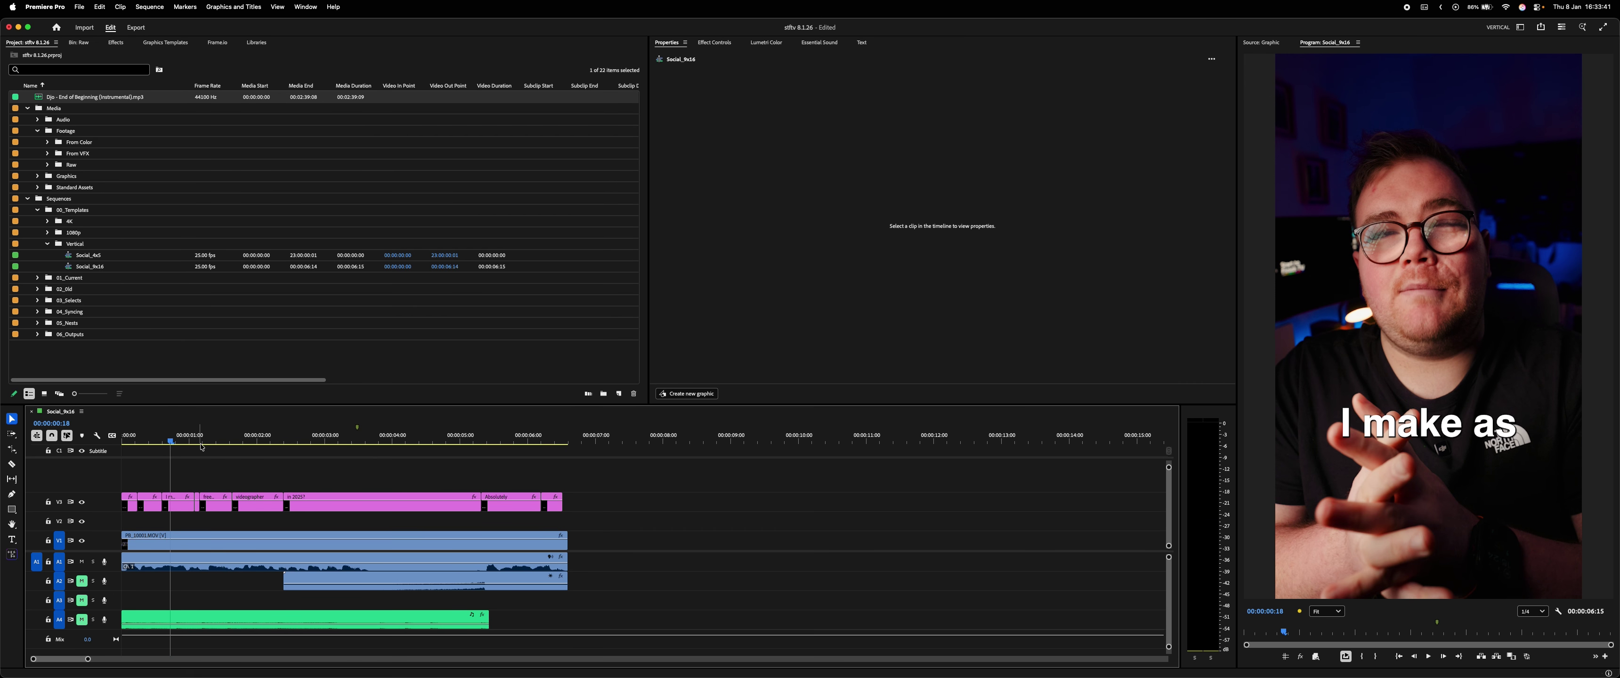
pyautogui.moveTo(201, 444); pyautogui.dragTo(249, 442)
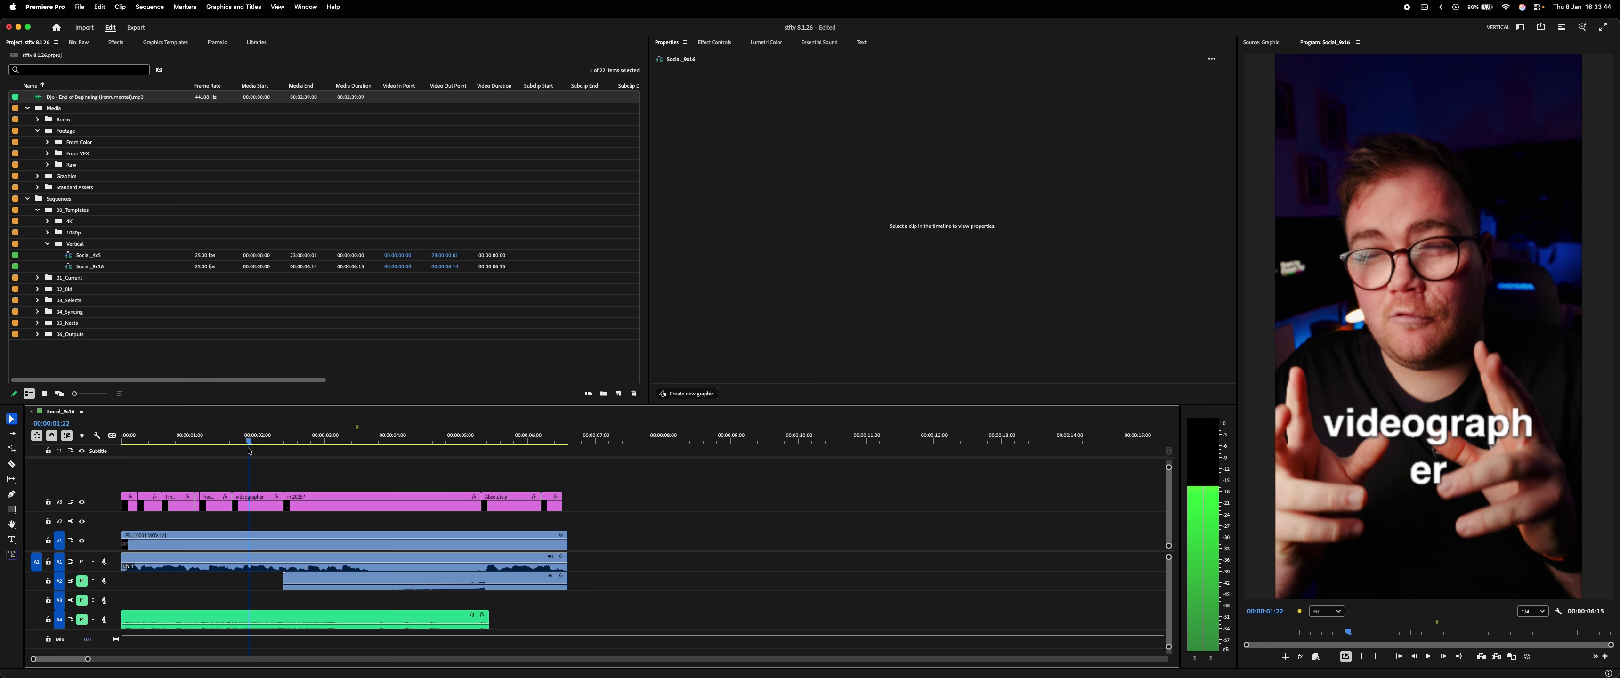
pyautogui.click(1389, 470)
pyautogui.doubleClick(1415, 444)
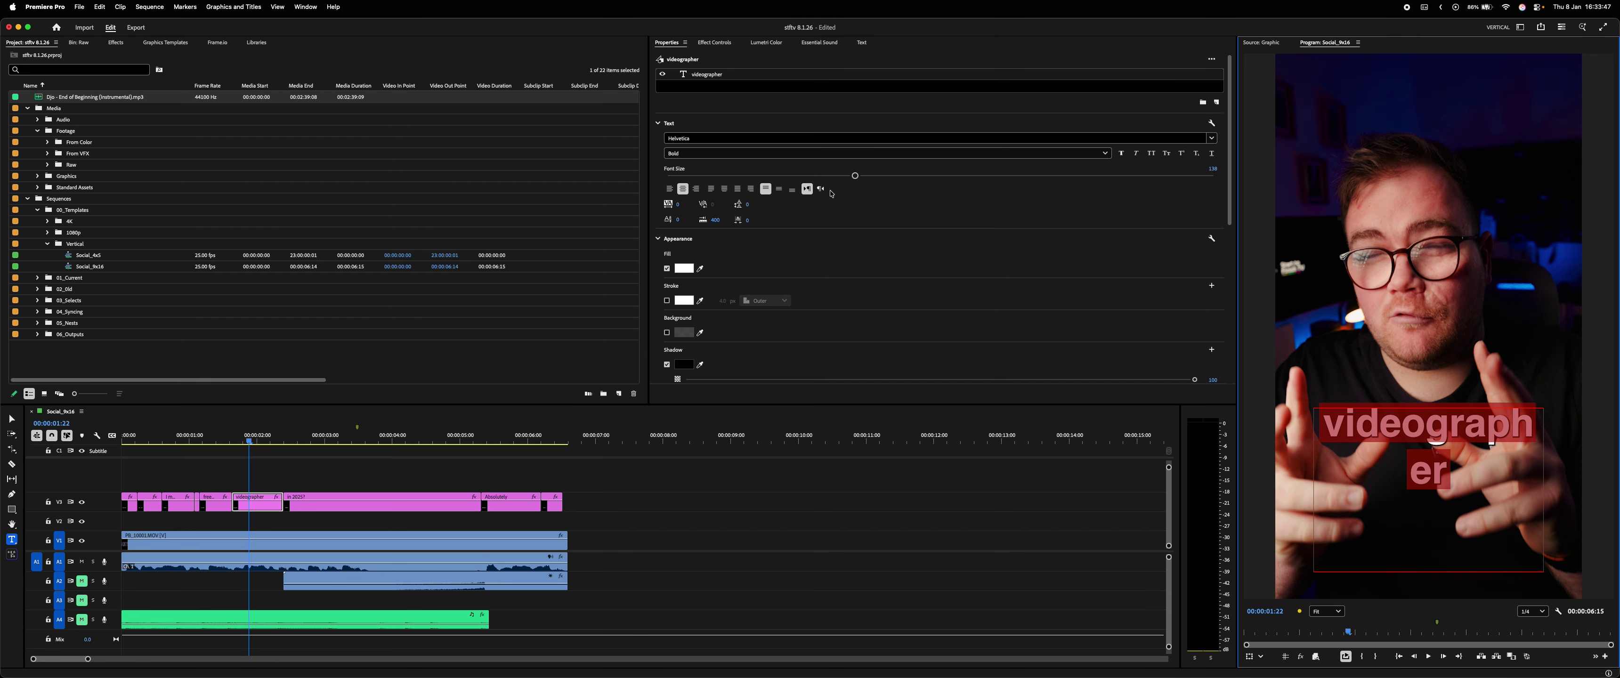
pyautogui.click(840, 176)
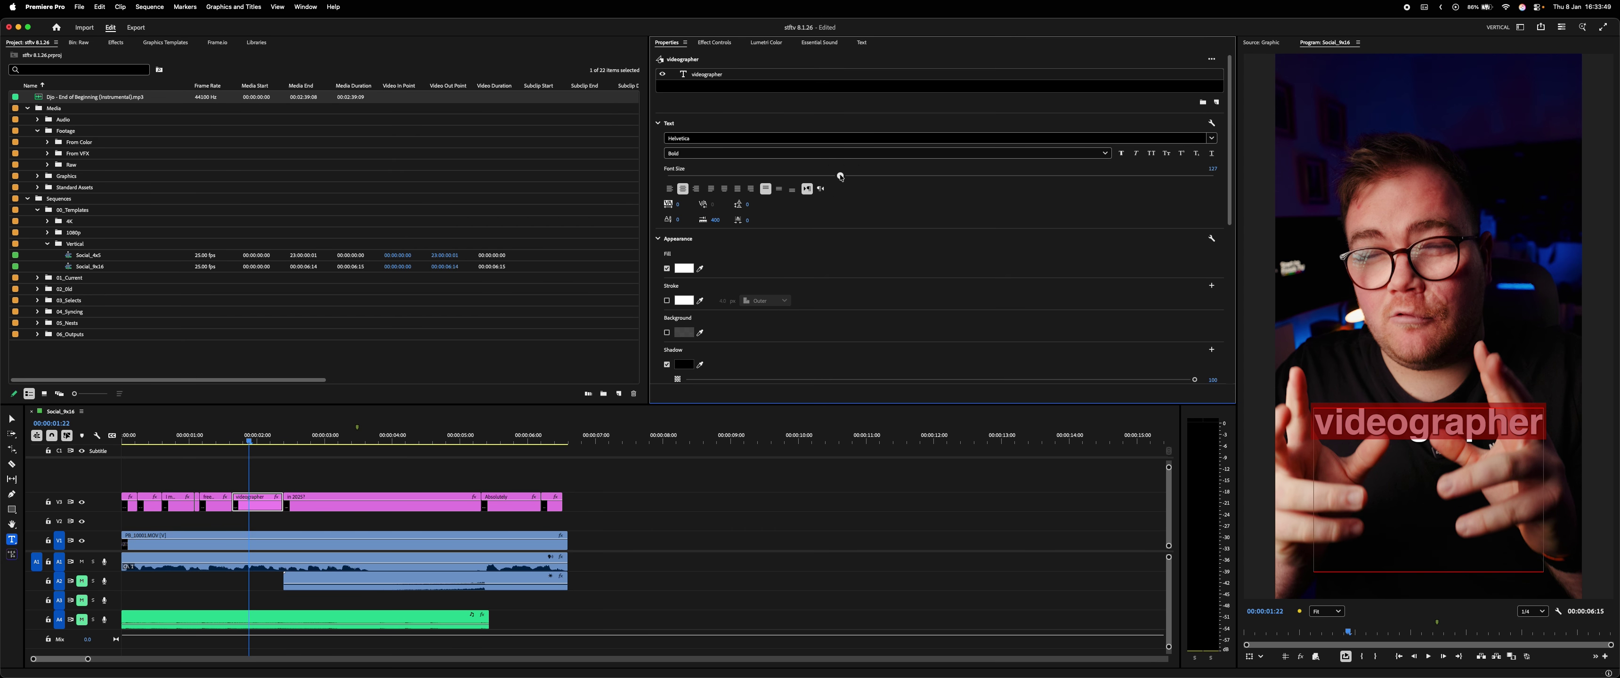
pyautogui.click(679, 499)
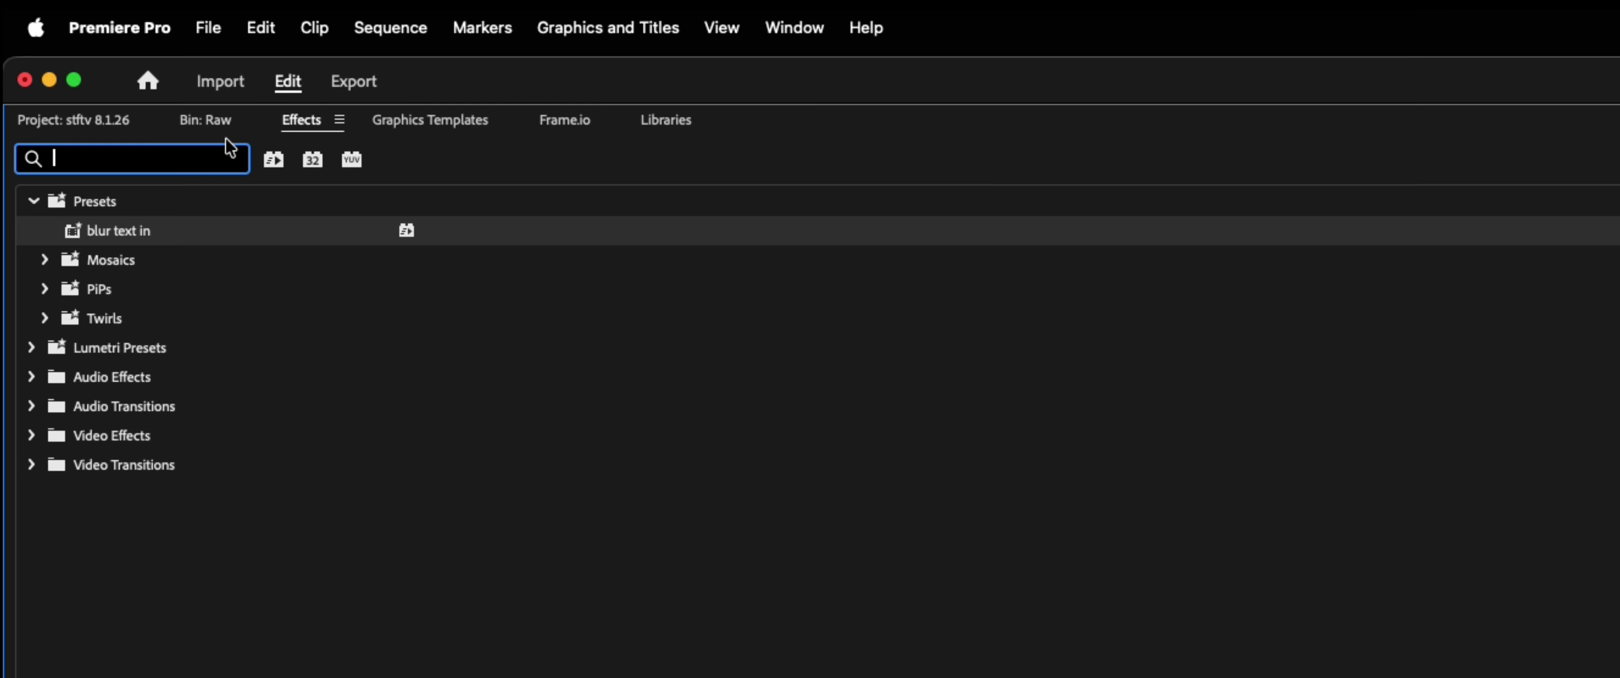
# - Search the effects for "blur" and apply Gaussian Blur to the first caption graphic, "How much"
pyautogui.write('gu')
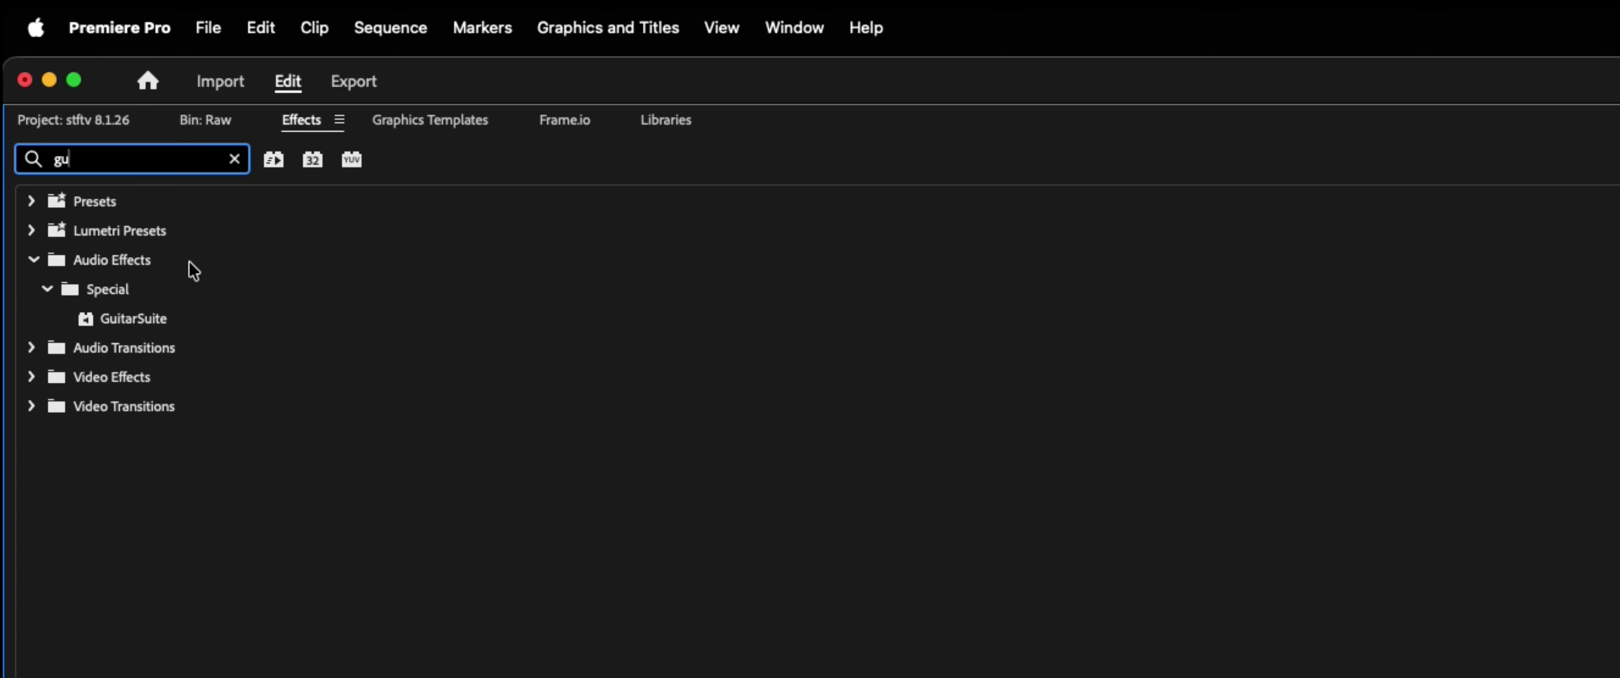
pyautogui.press('BackSpace')
pyautogui.press('BackSpace')
pyautogui.write('blur')
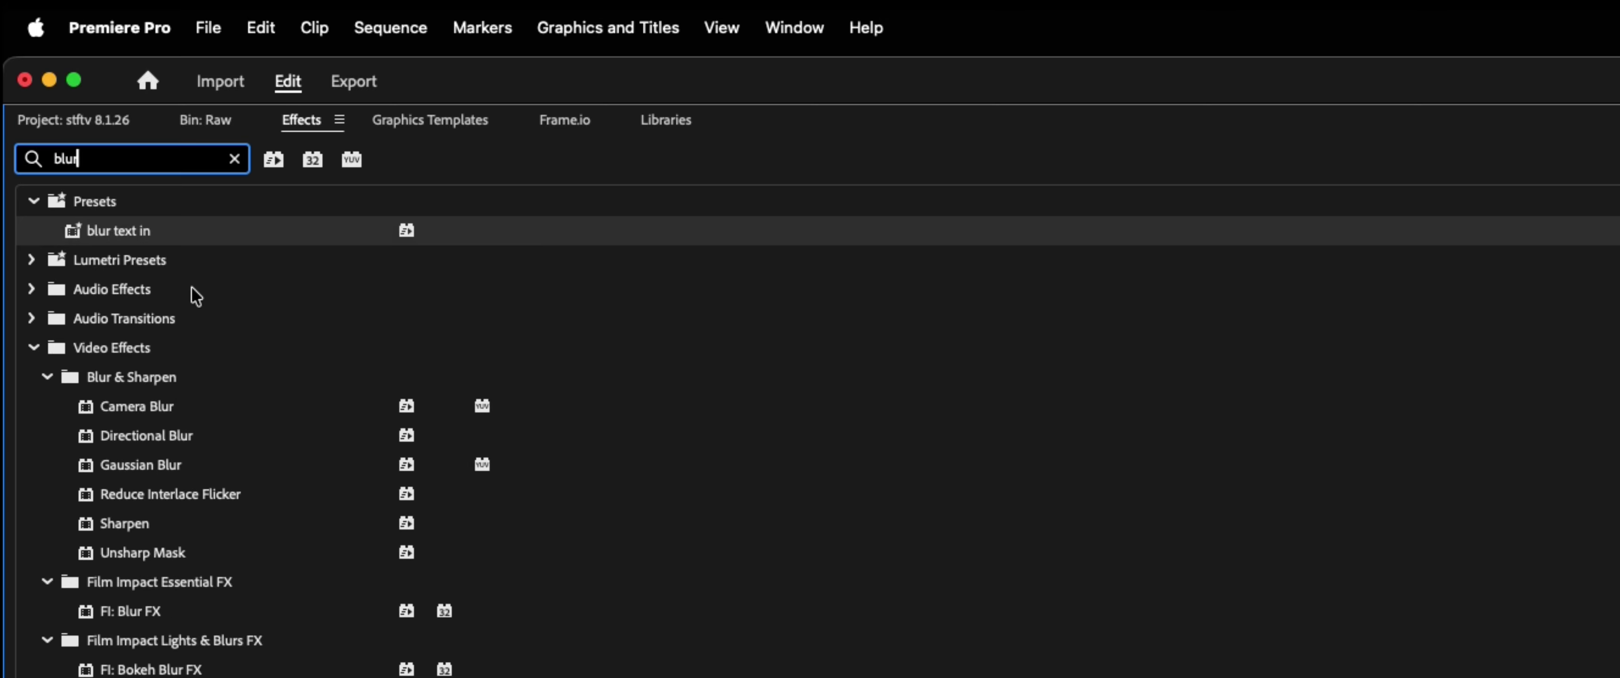
pyautogui.click(166, 467)
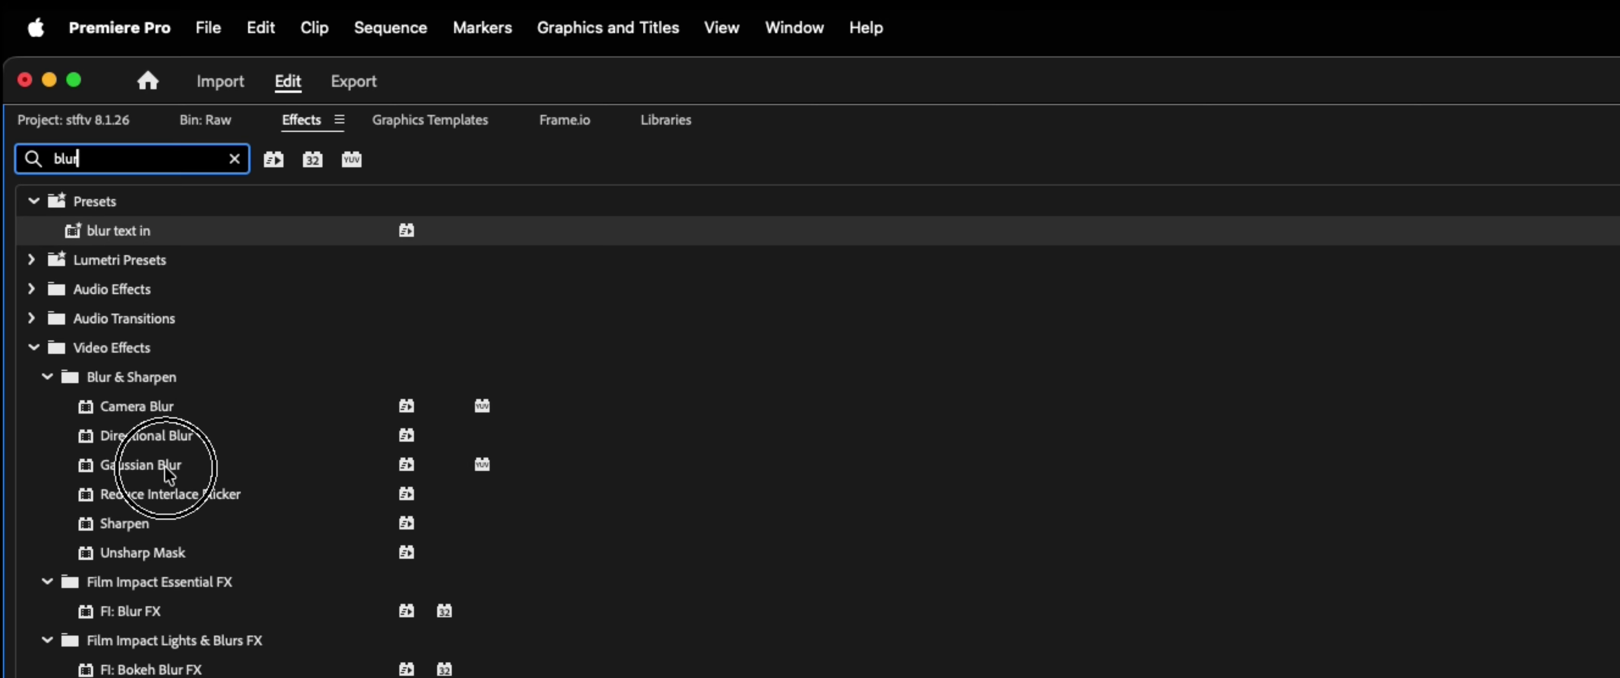
pyautogui.moveTo(166, 468); pyautogui.dragTo(124, 499)
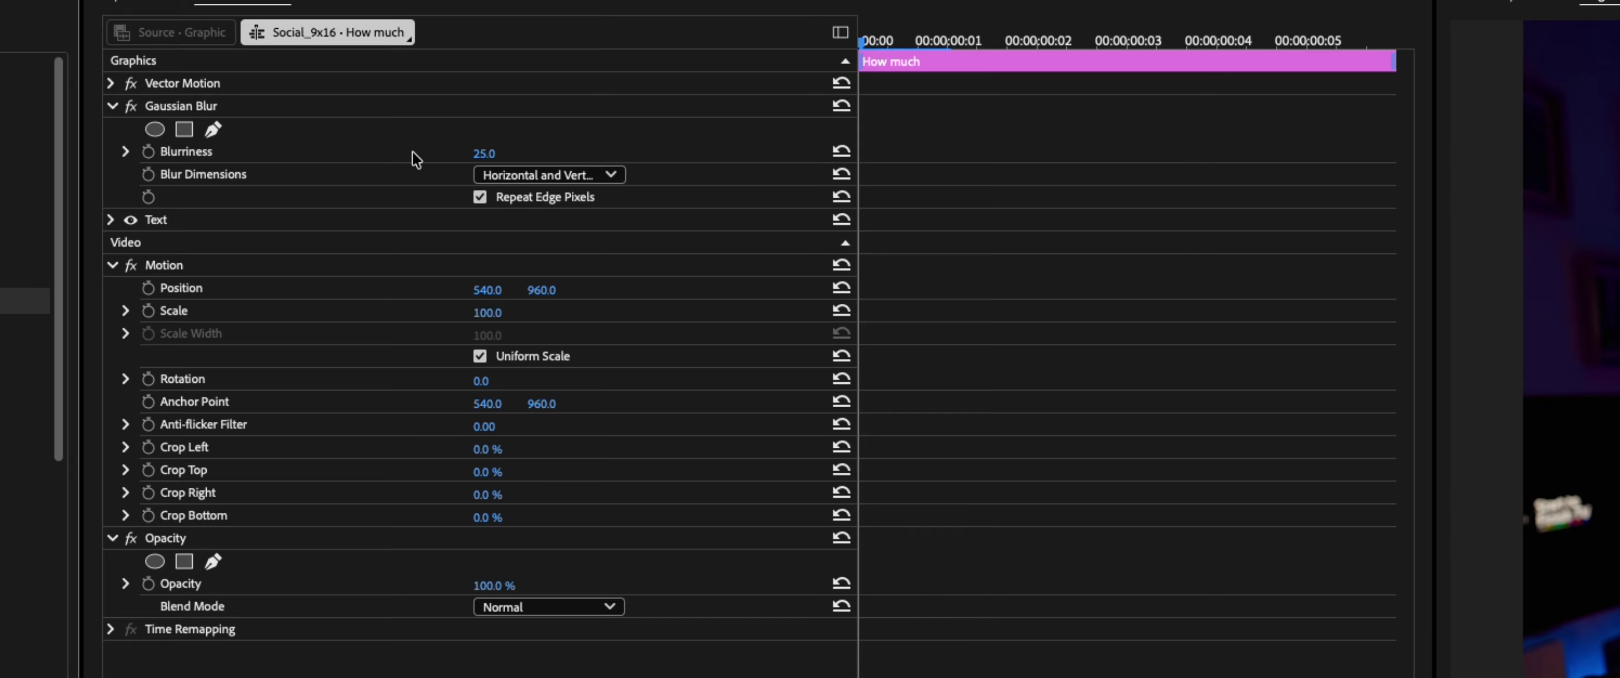
# - Keyframe the Gaussian Blur's Blurriness on the "How much" graphic from 25 at its first frame to 0 at frame 3
pyautogui.click(147, 152)
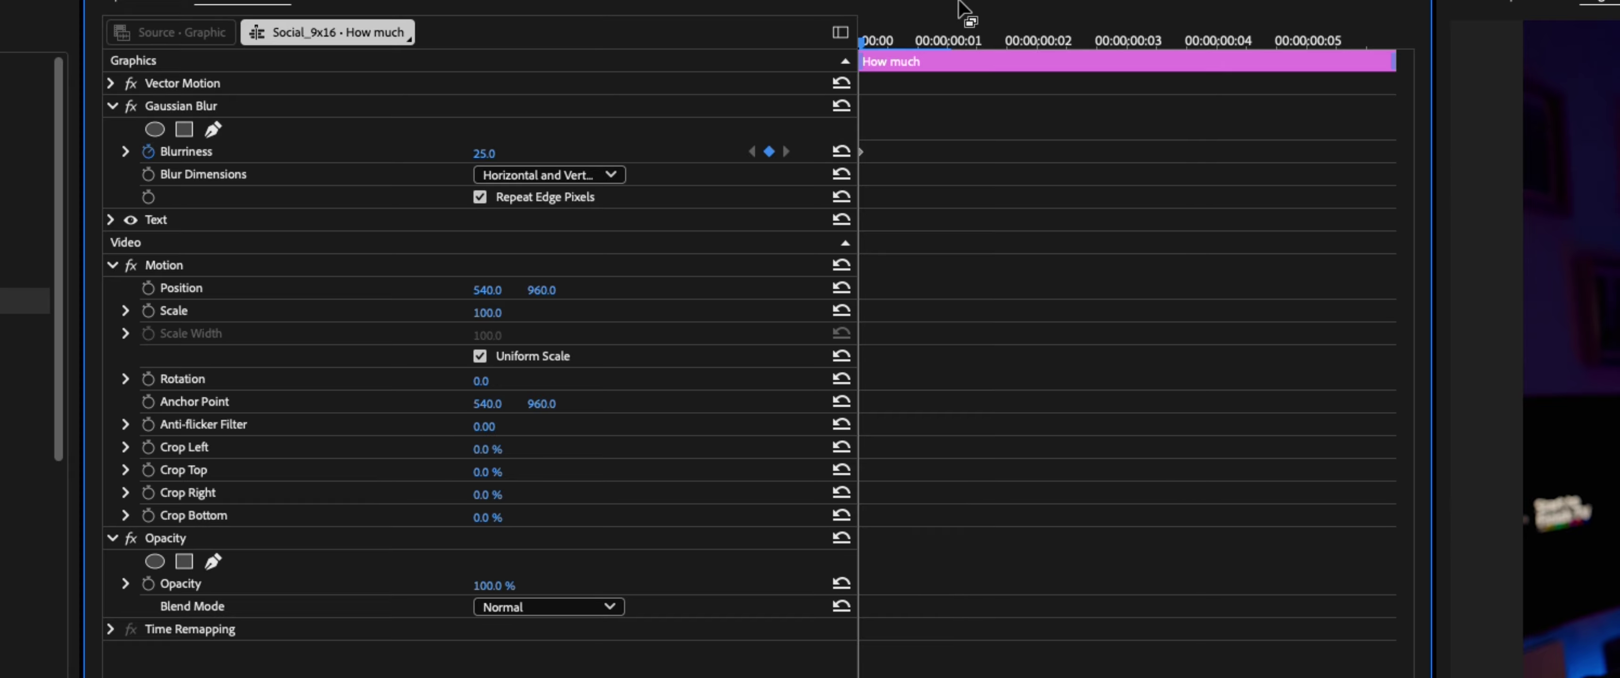
pyautogui.press('Right')
pyautogui.press('Right')
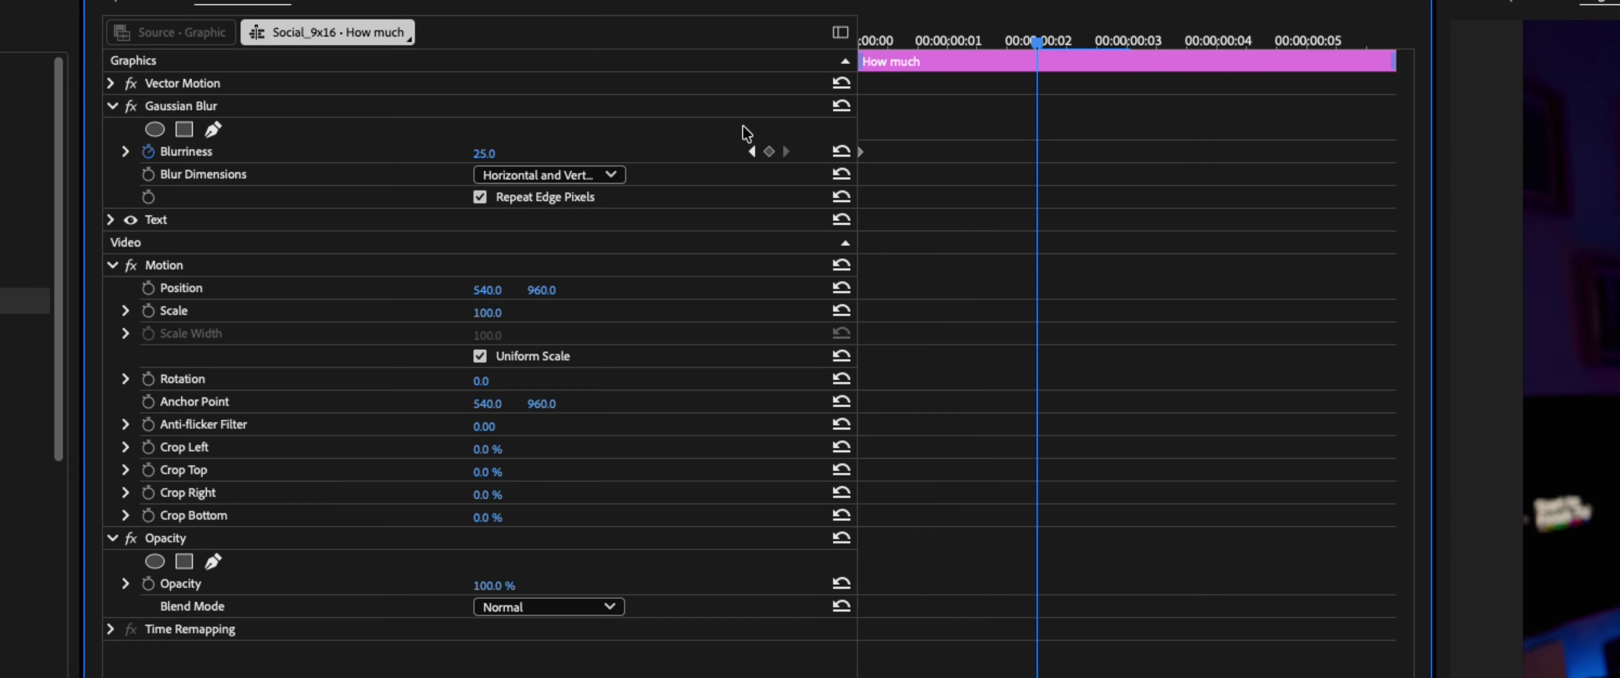
pyautogui.press('Right')
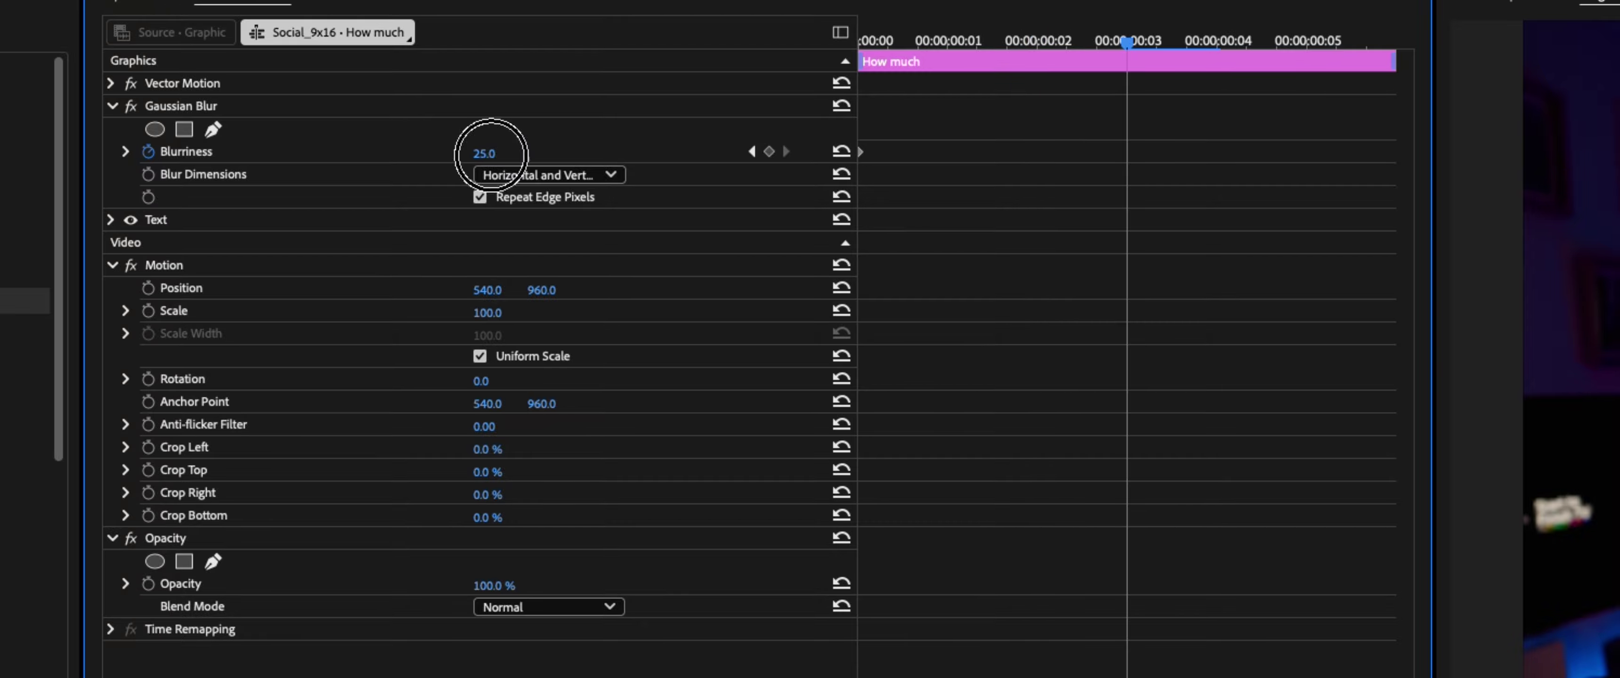
pyautogui.click(491, 153)
pyautogui.write('0')
pyautogui.press('Return')
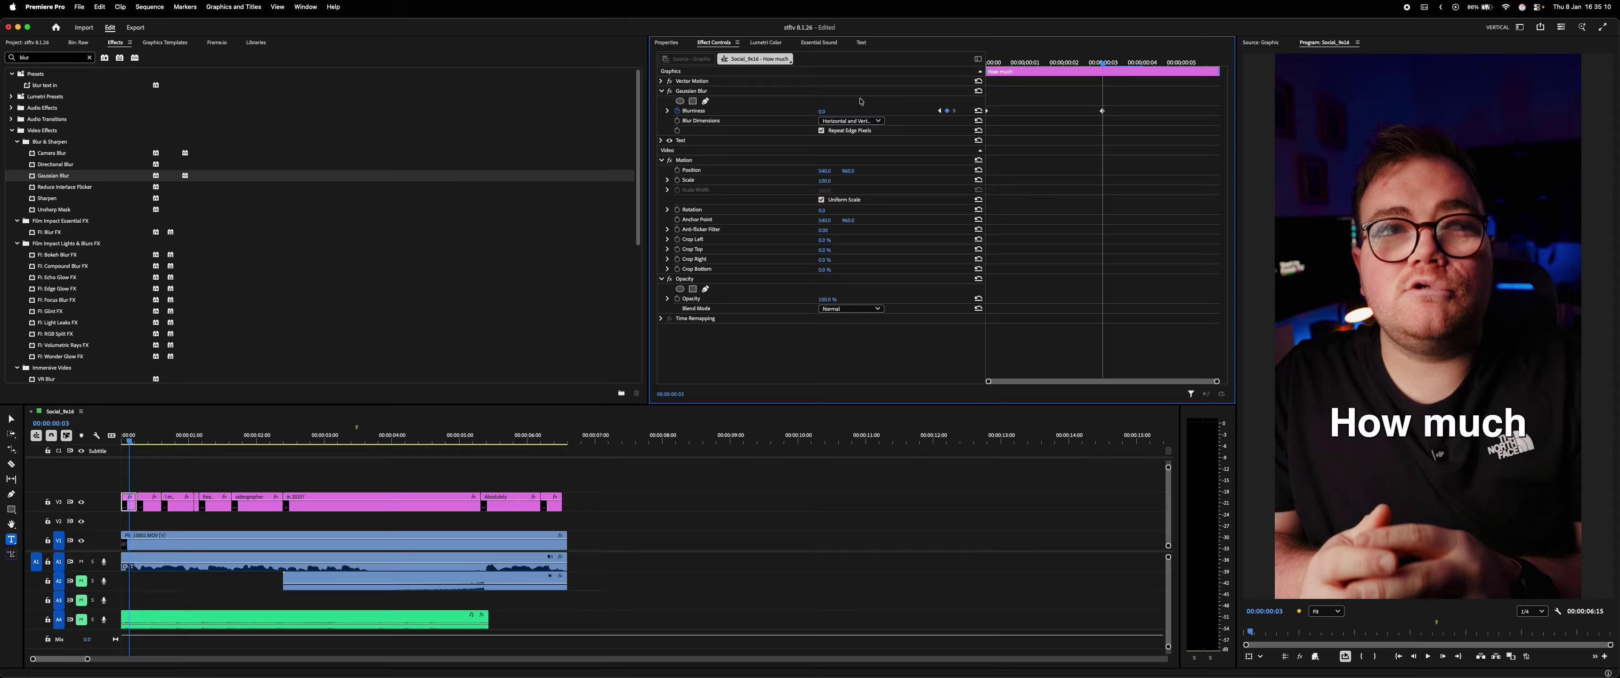
# - Search the effects for "transf" and apply the Transform video effect to the "How much" caption graphic
pyautogui.click(88, 58)
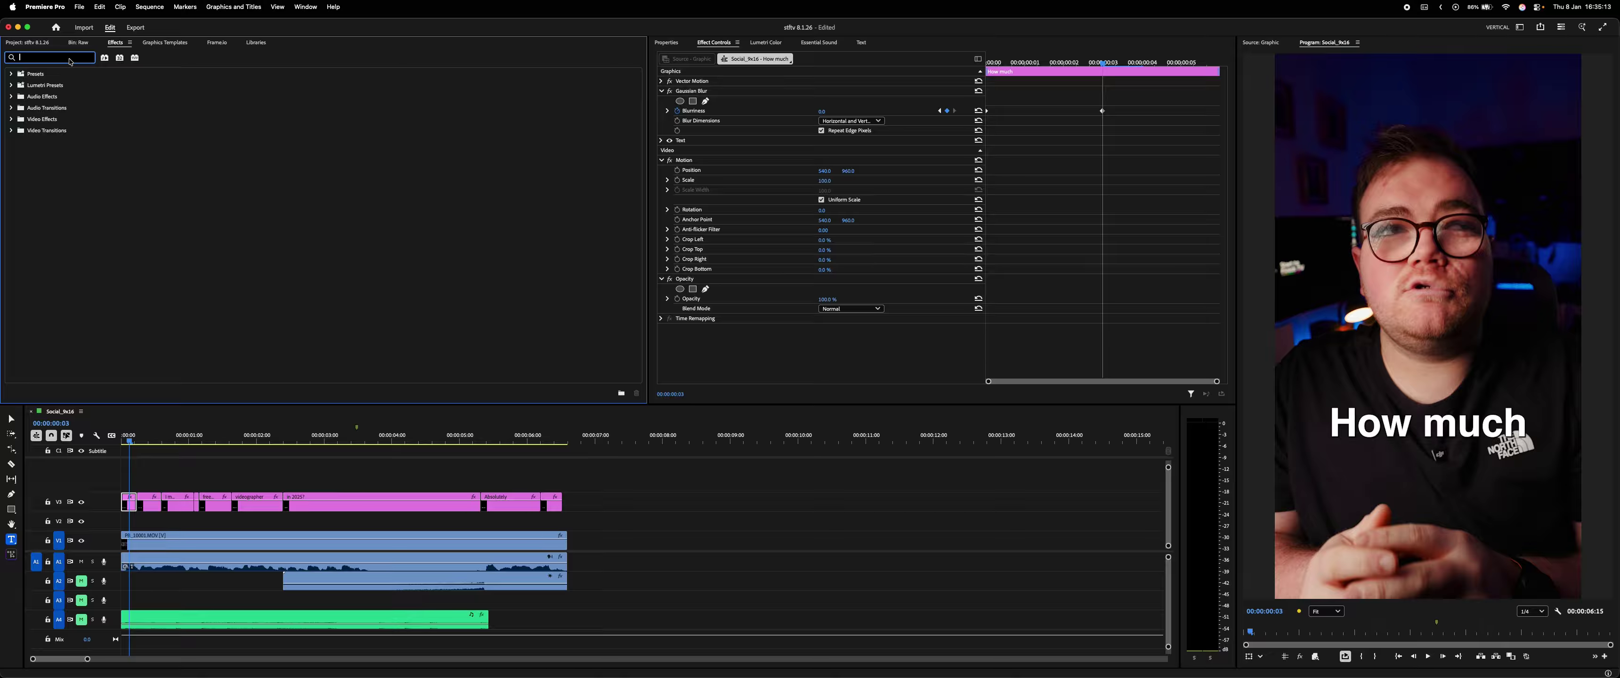
pyautogui.write('tran')
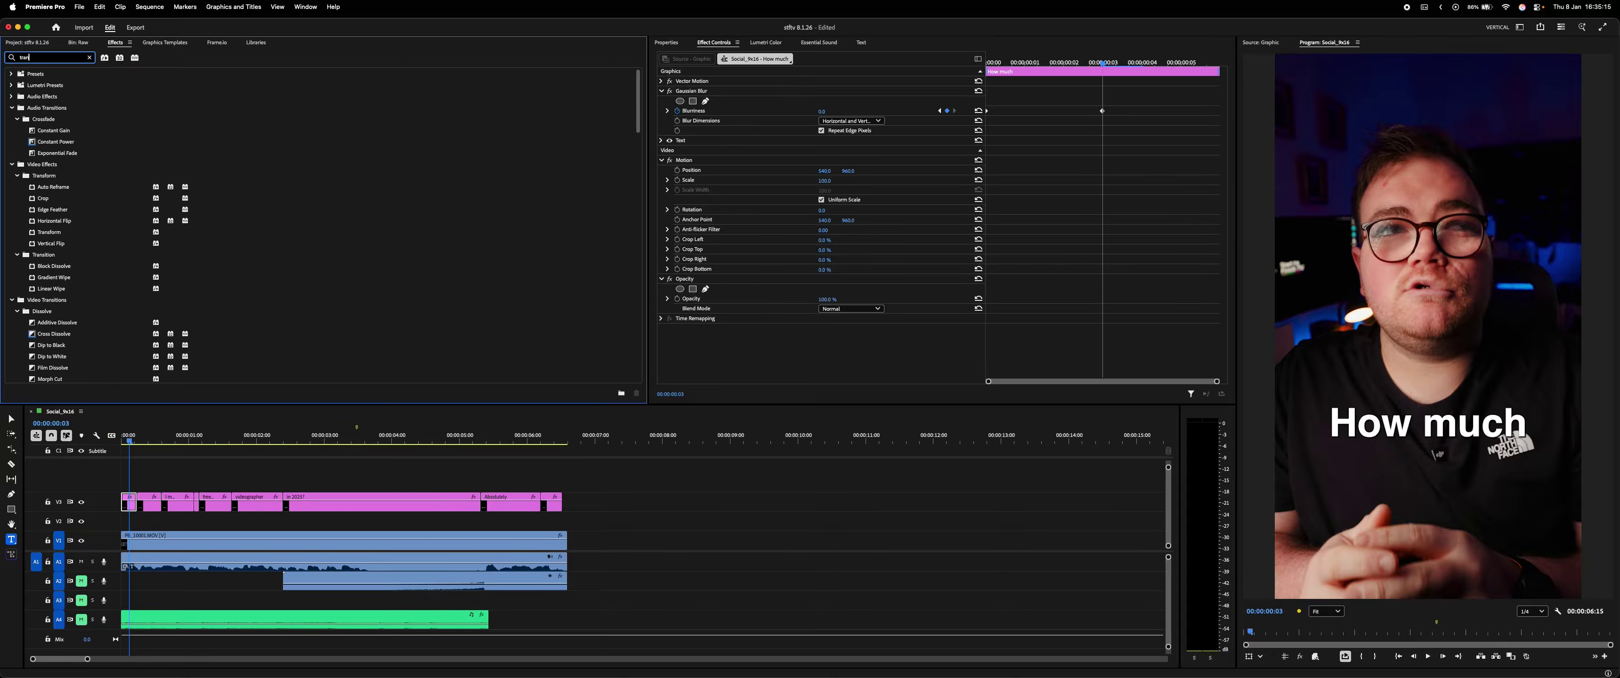
pyautogui.write('sf')
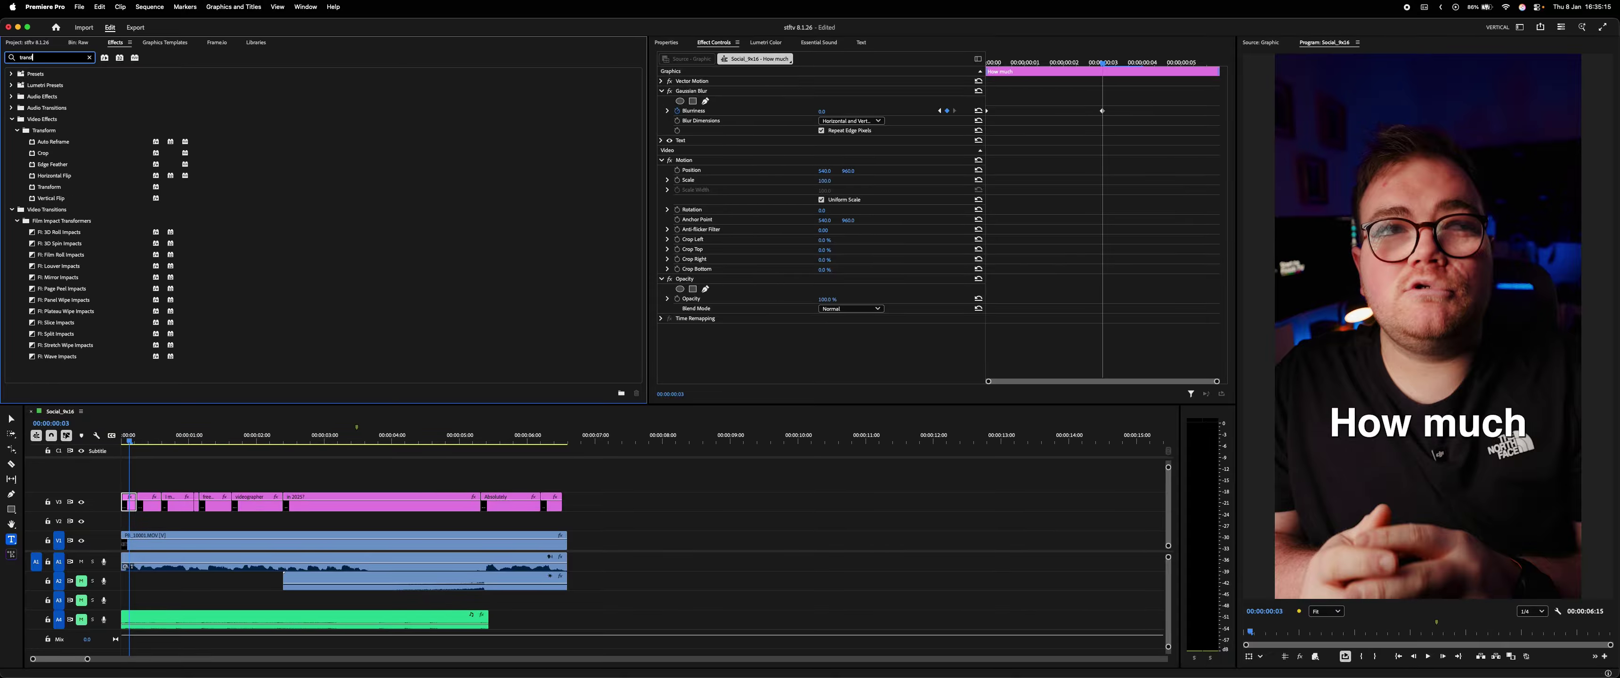
pyautogui.moveTo(54, 187); pyautogui.dragTo(124, 497)
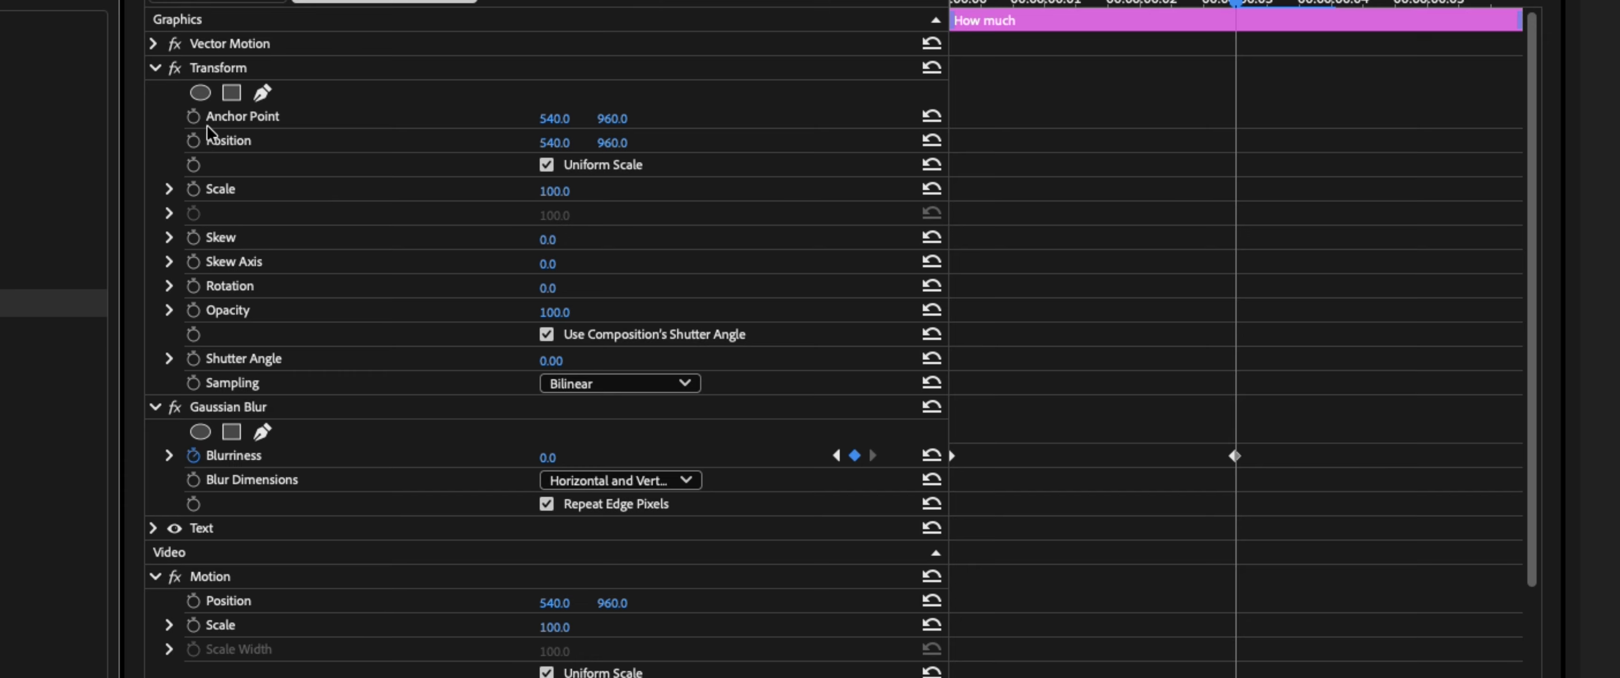
# - Add Transform Position and Scale keyframes at frame 3, and replace the composition's shutter angle with a shutter angle of 180
pyautogui.click(192, 141)
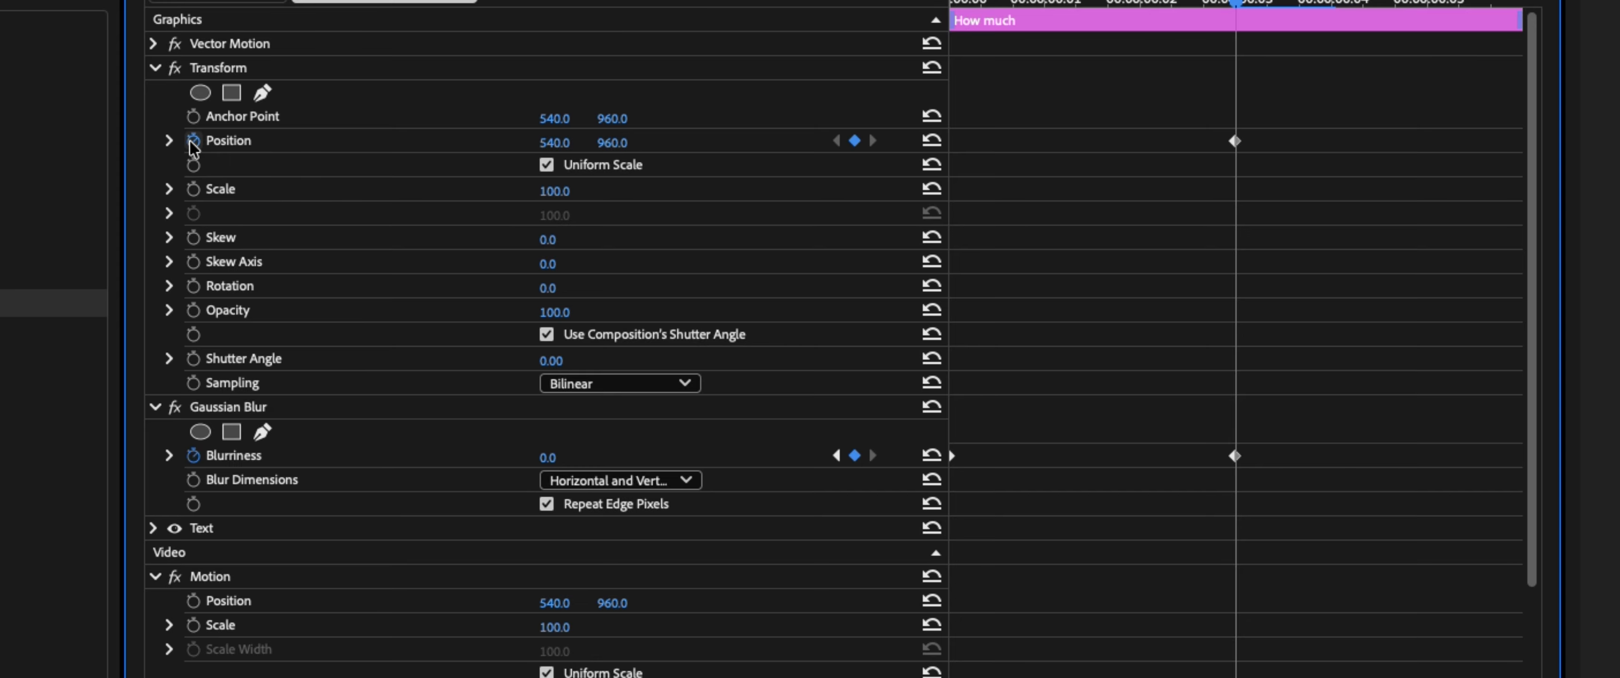
pyautogui.click(193, 189)
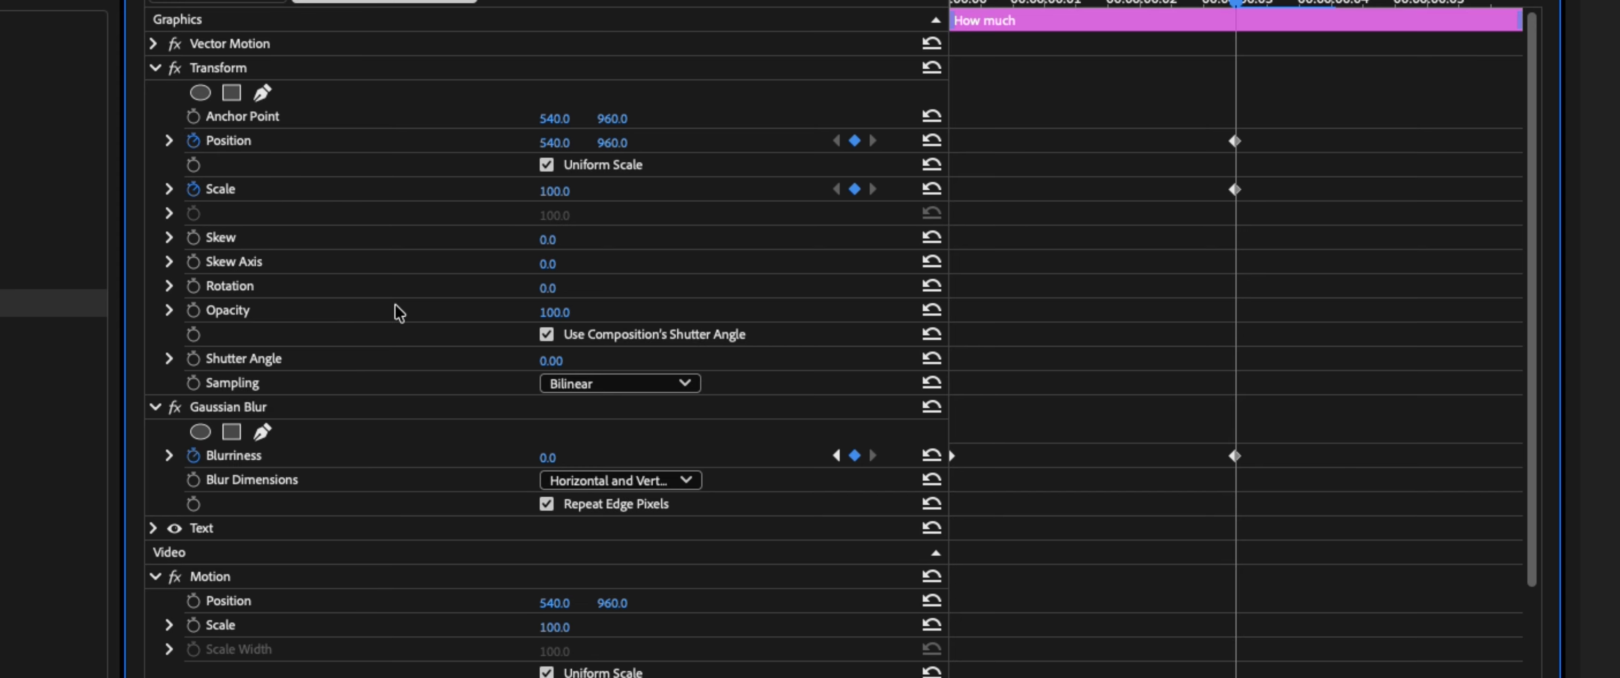
pyautogui.click(546, 335)
pyautogui.click(544, 360)
pyautogui.write('180')
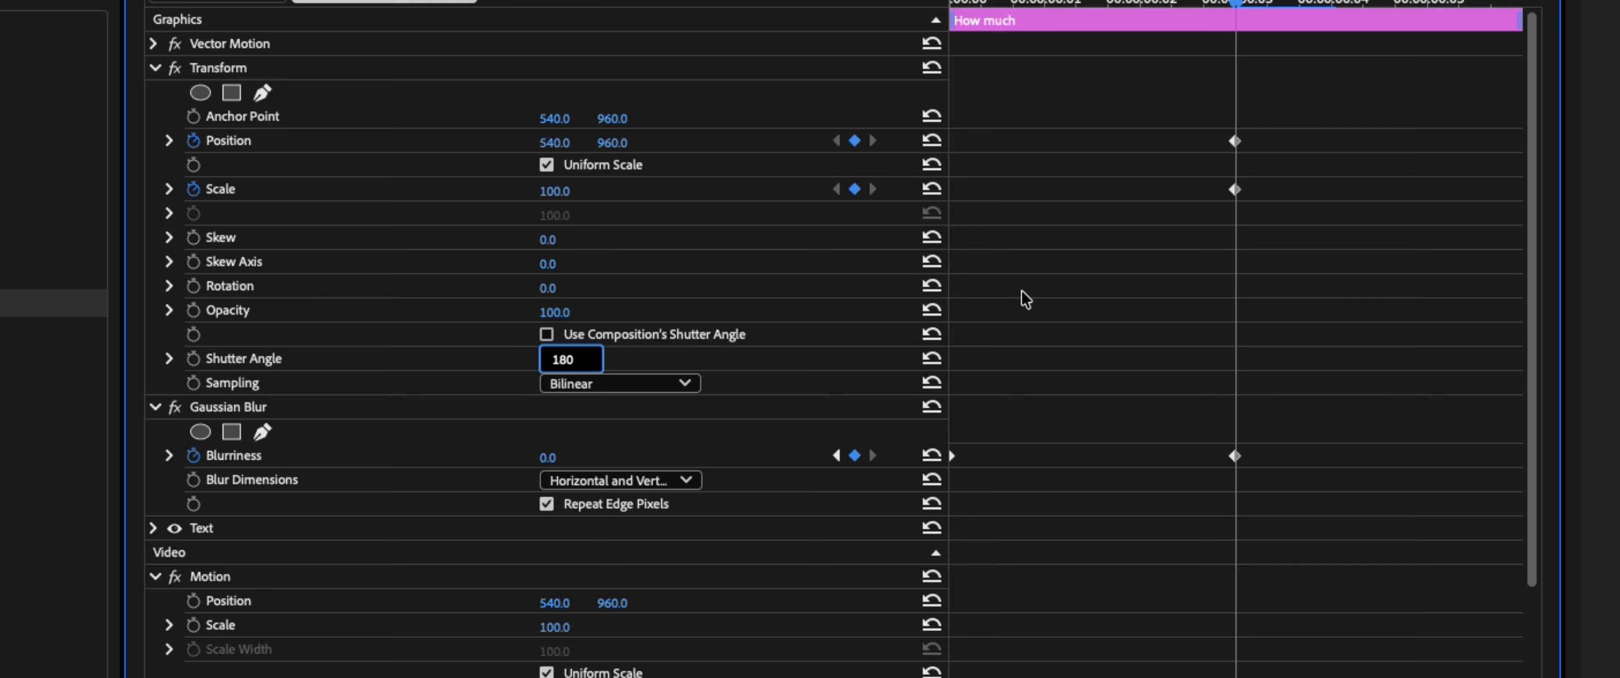
pyautogui.click(1095, 286)
# - Add a Transform Opacity keyframe at frame 3 of the "How much" graphic
pyautogui.moveTo(1236, 9); pyautogui.dragTo(883, 9)
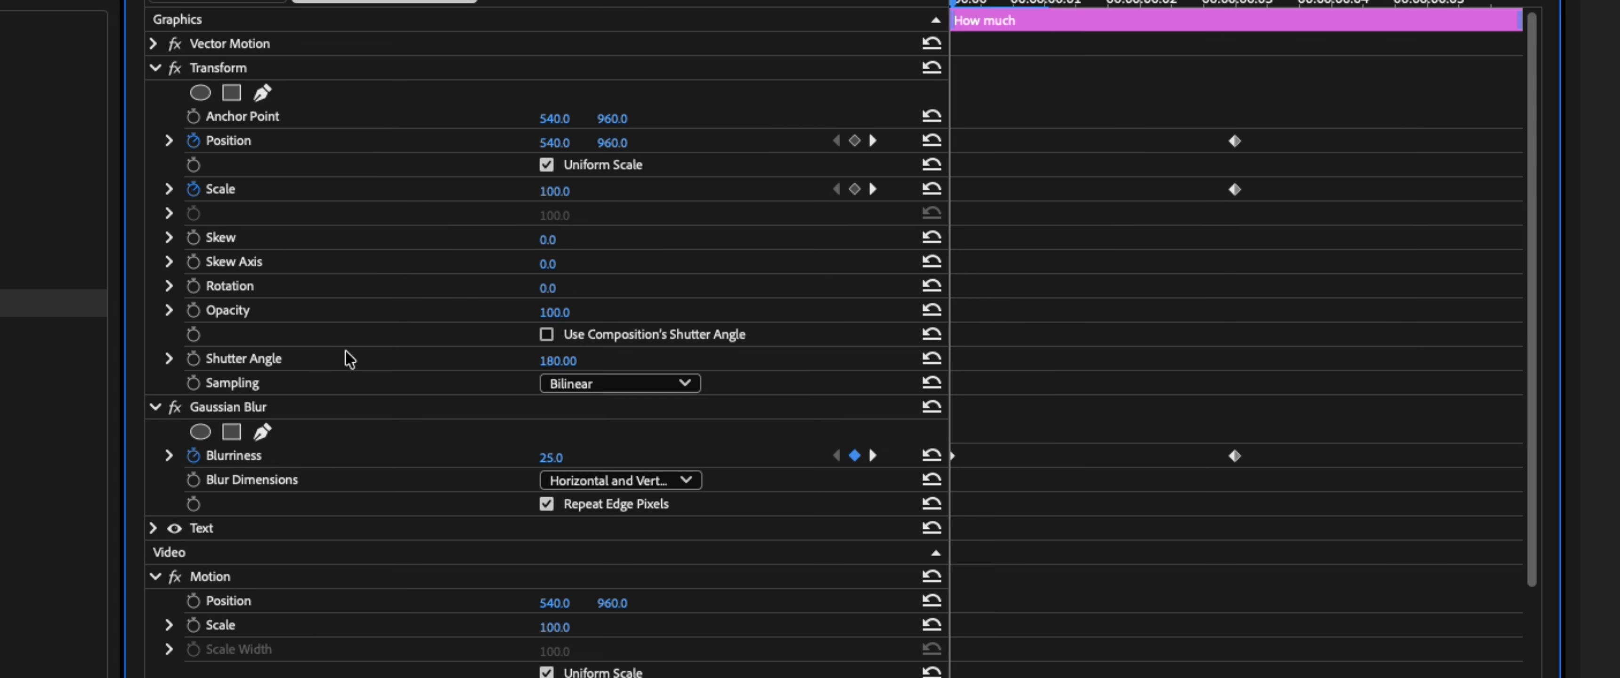
pyautogui.click(184, 324)
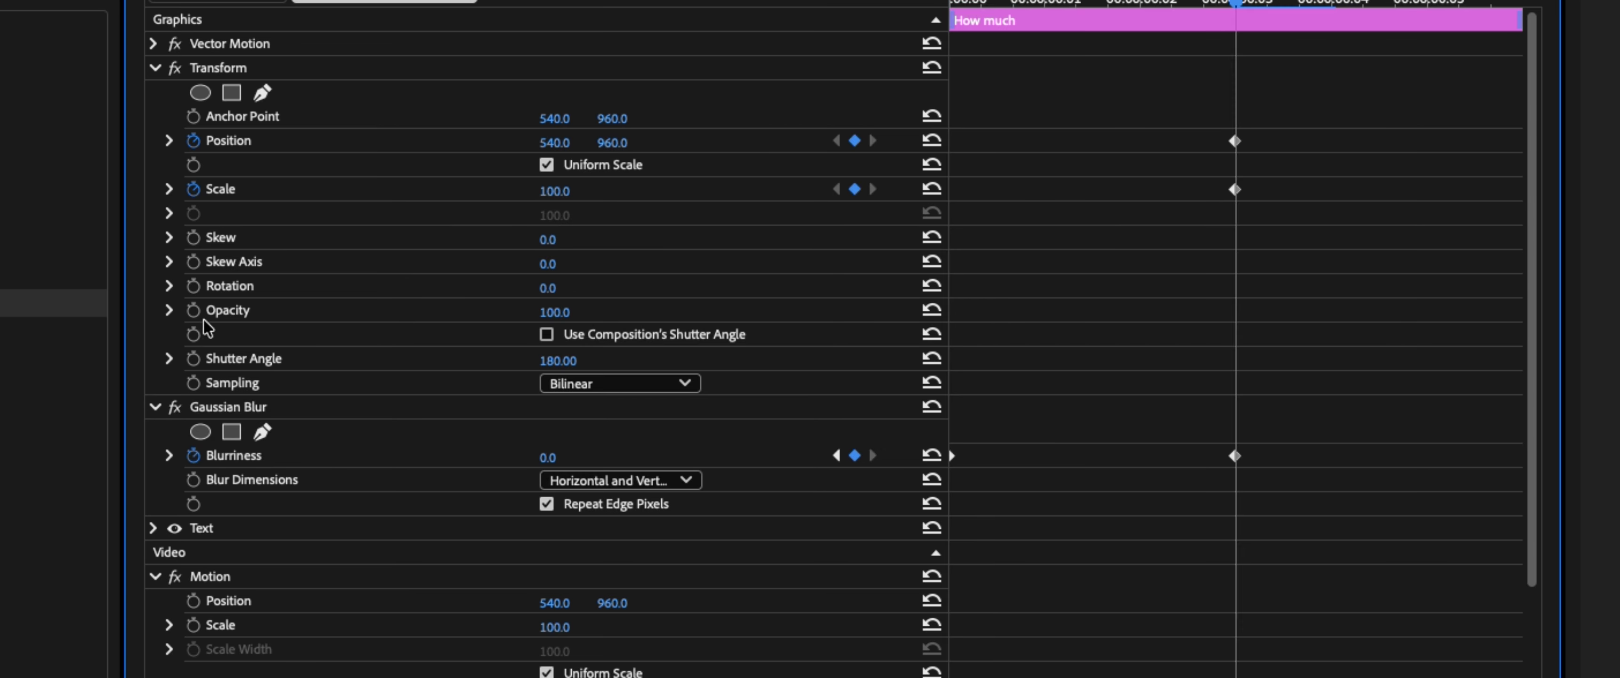
pyautogui.click(193, 311)
# - At the graphic's first frame, keyframe the Transform's vertical position at 1076 and its opacity at 0, and play back the animation
pyautogui.moveTo(1026, 2); pyautogui.dragTo(904, 6)
pyautogui.moveTo(621, 141); pyautogui.dragTo(620, 140)
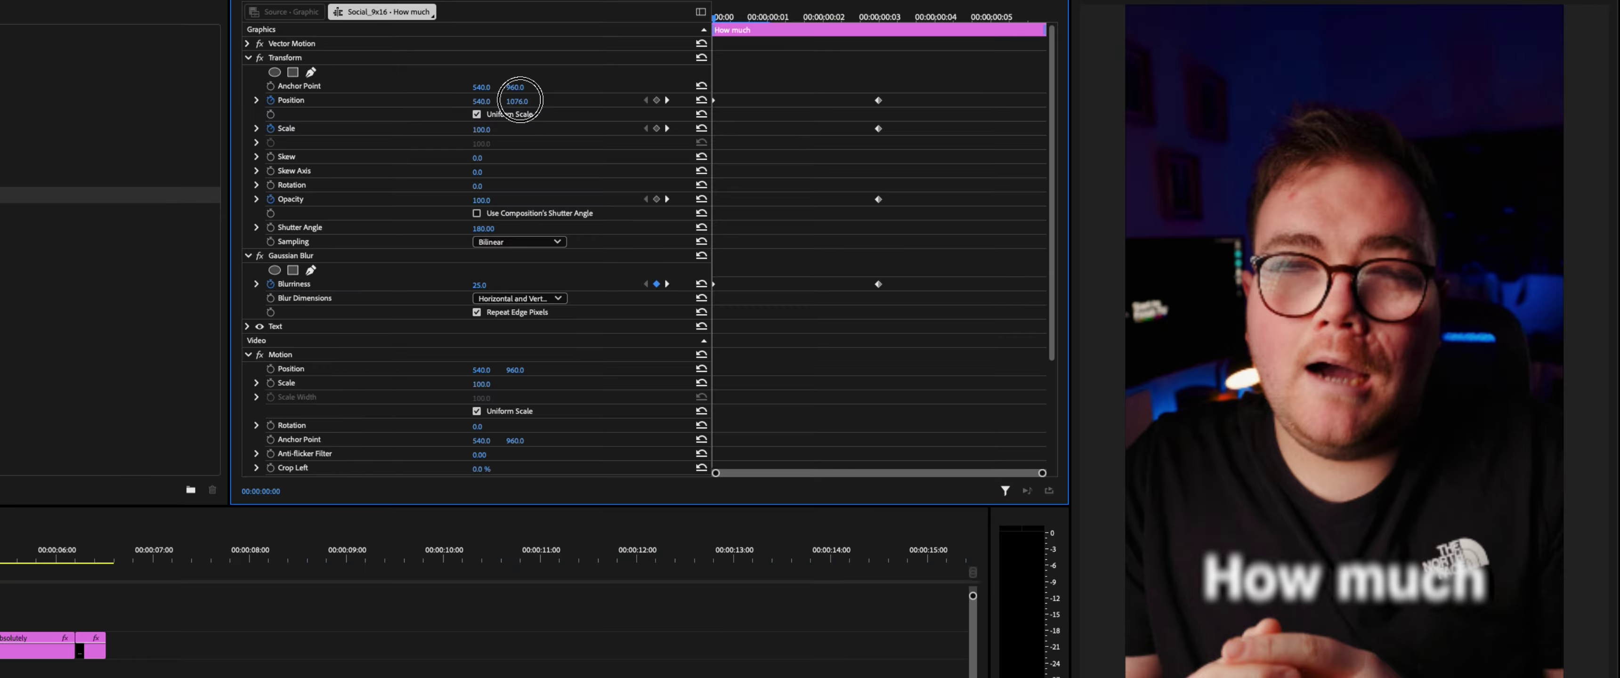
pyautogui.moveTo(520, 101); pyautogui.dragTo(520, 101)
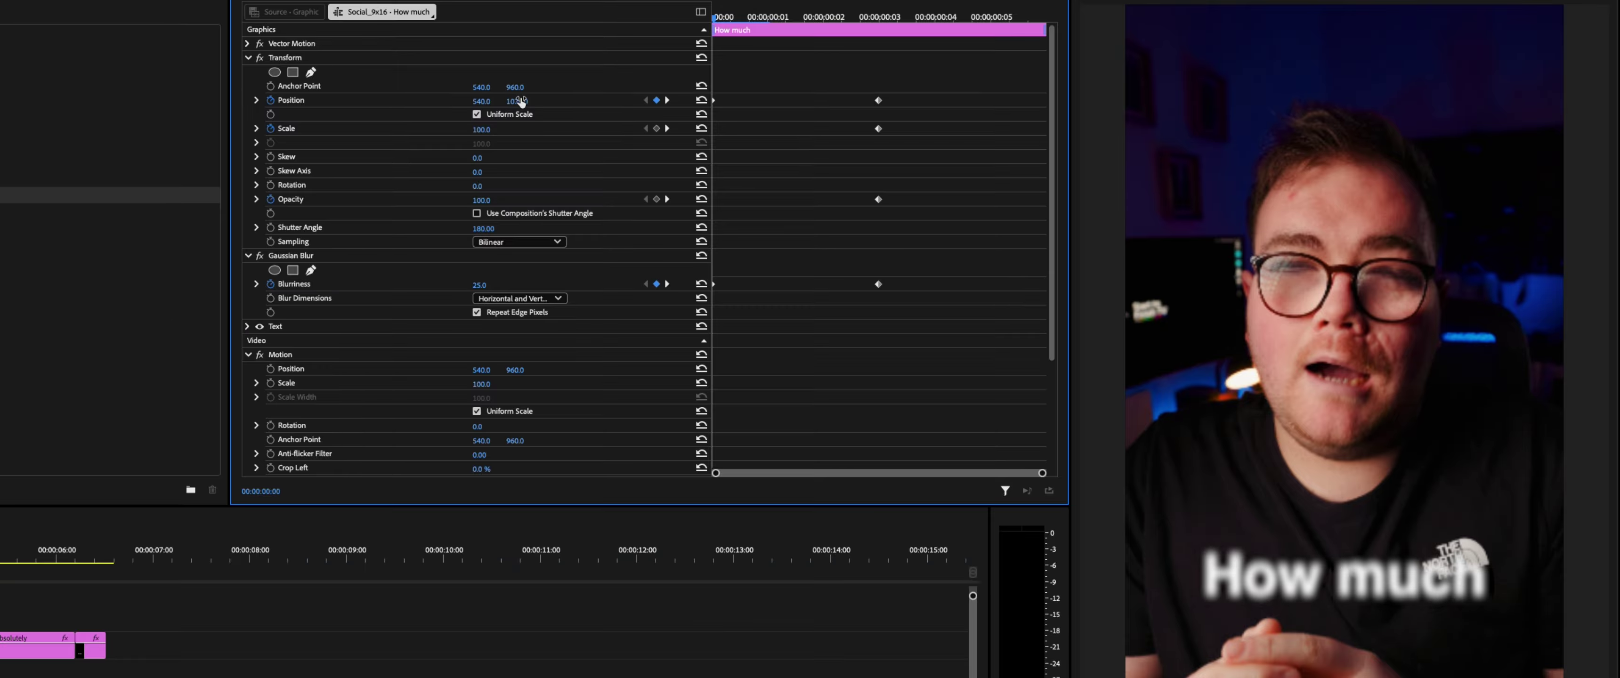
pyautogui.click(490, 201)
pyautogui.write('0')
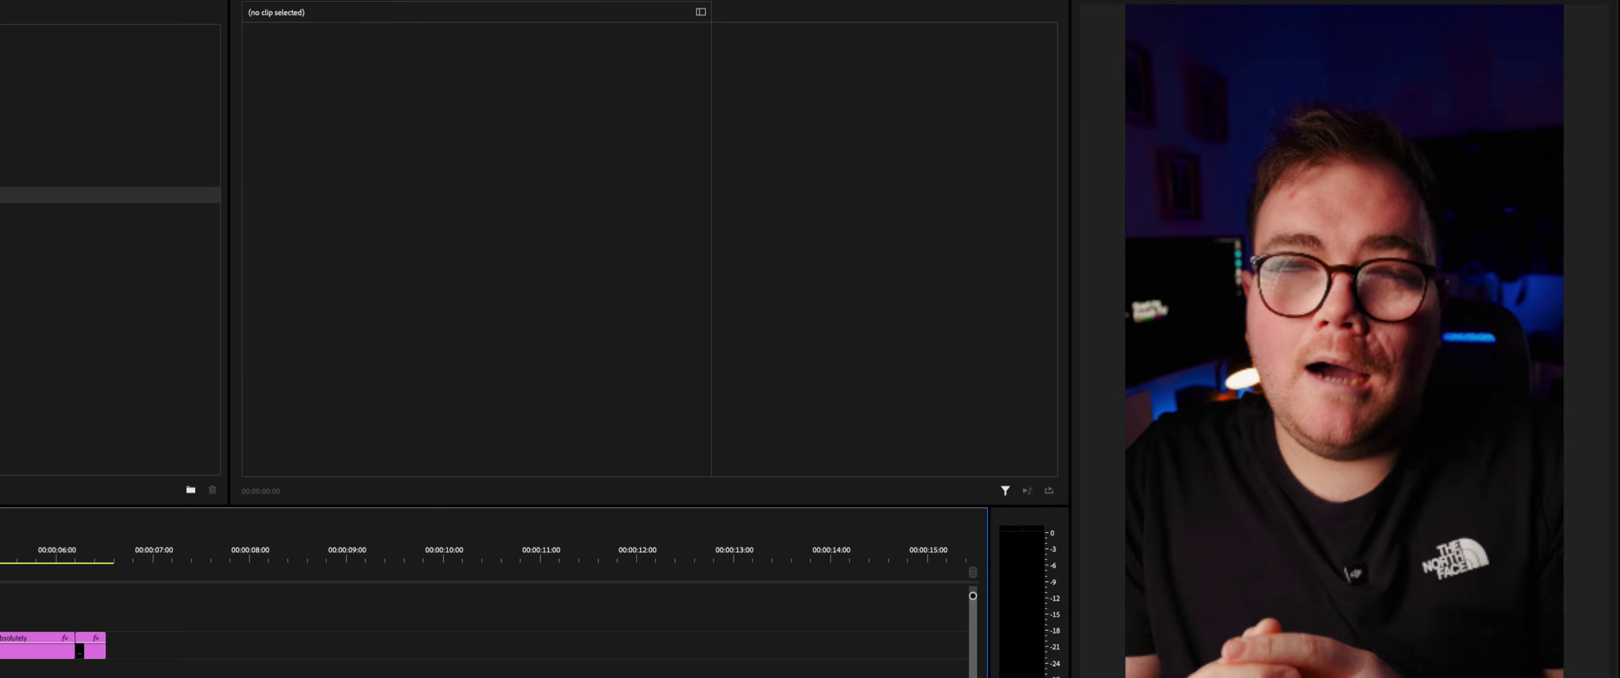
pyautogui.press('space')
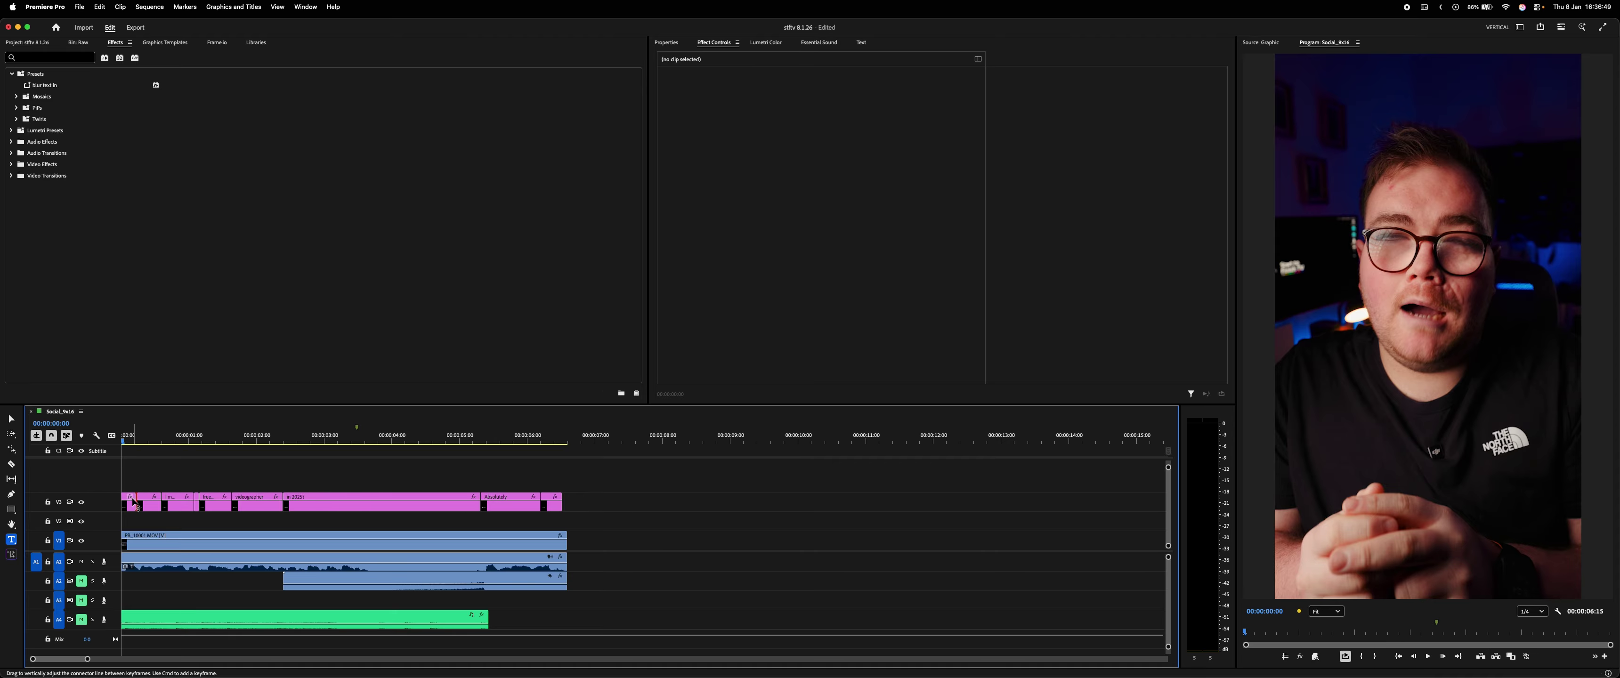
# - Move the Transform and Gaussian Blur end keyframes of the "How much" graphic from frame 3 to frame 2
pyautogui.click(133, 502)
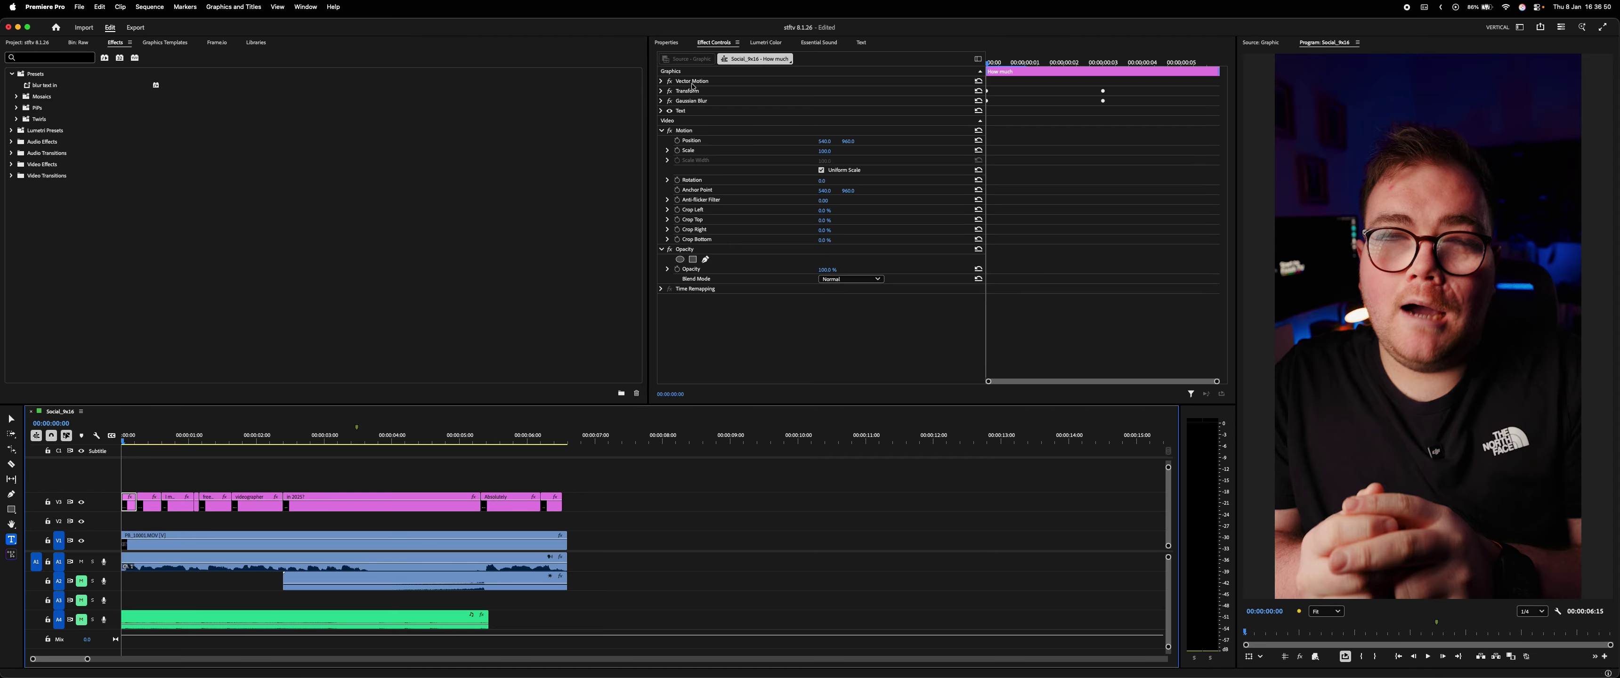
pyautogui.moveTo(1064, 61)
pyautogui.mouseDown()
pyautogui.moveTo(1025, 61)
pyautogui.moveTo(1042, 64)
pyautogui.mouseUp()
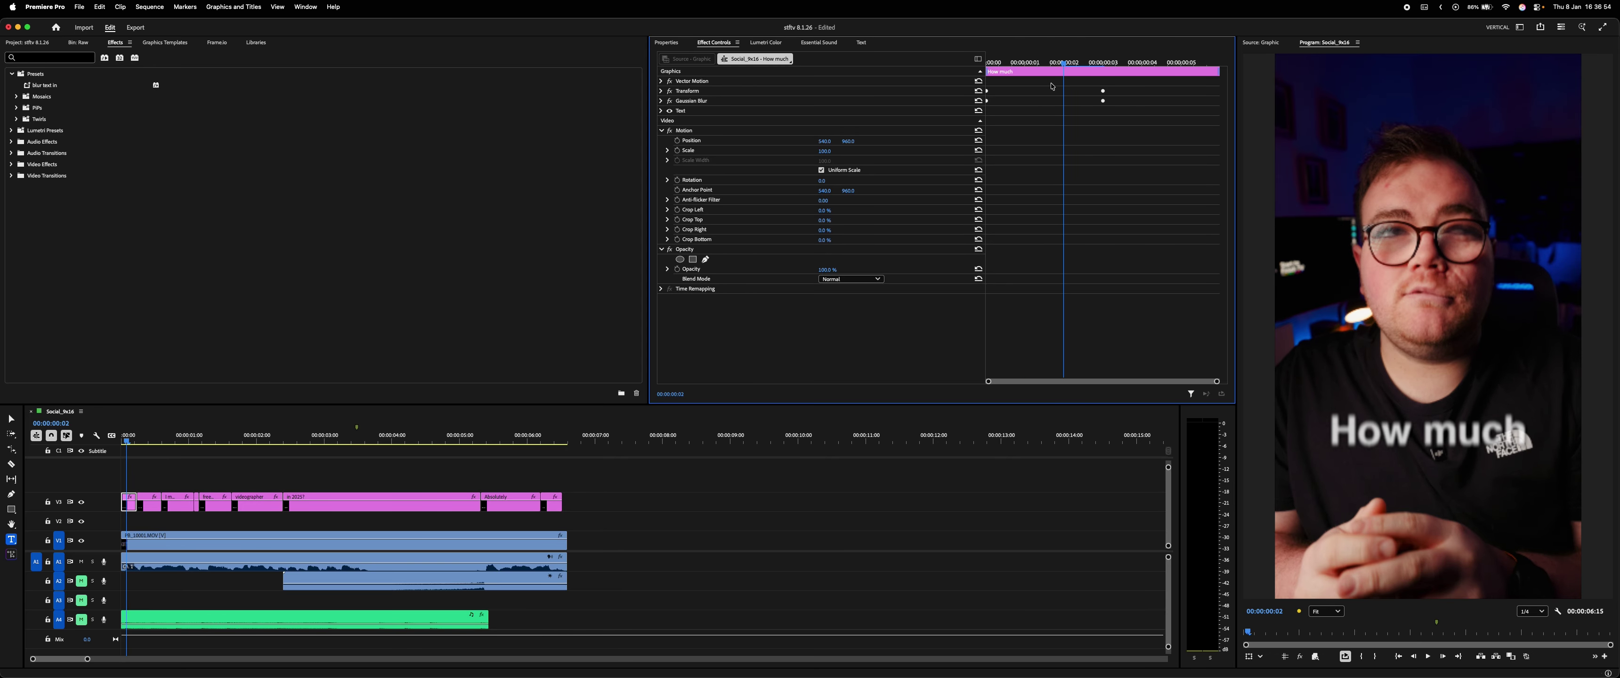
pyautogui.click(1103, 135)
pyautogui.click(1107, 94)
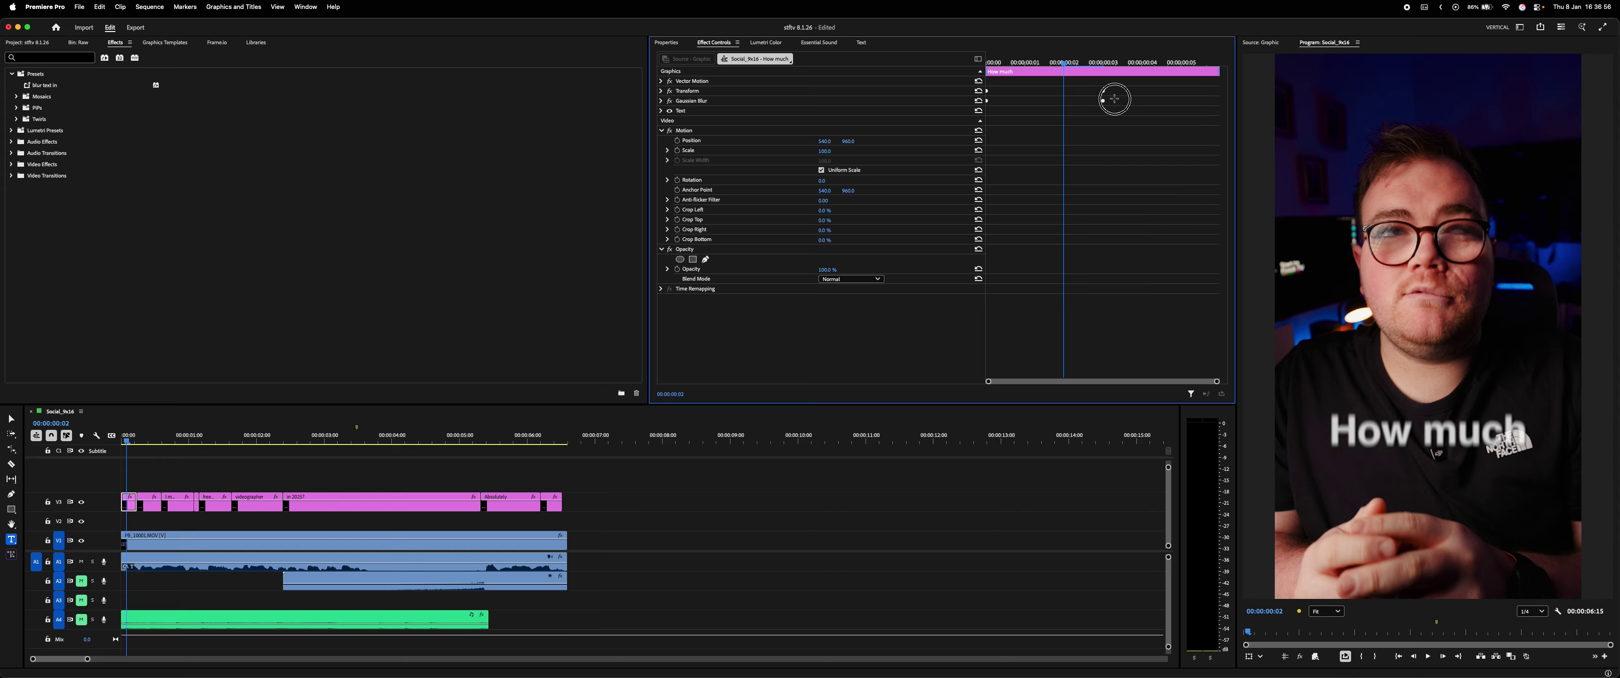
pyautogui.click(1095, 92)
pyautogui.moveTo(1095, 92); pyautogui.dragTo(1094, 96)
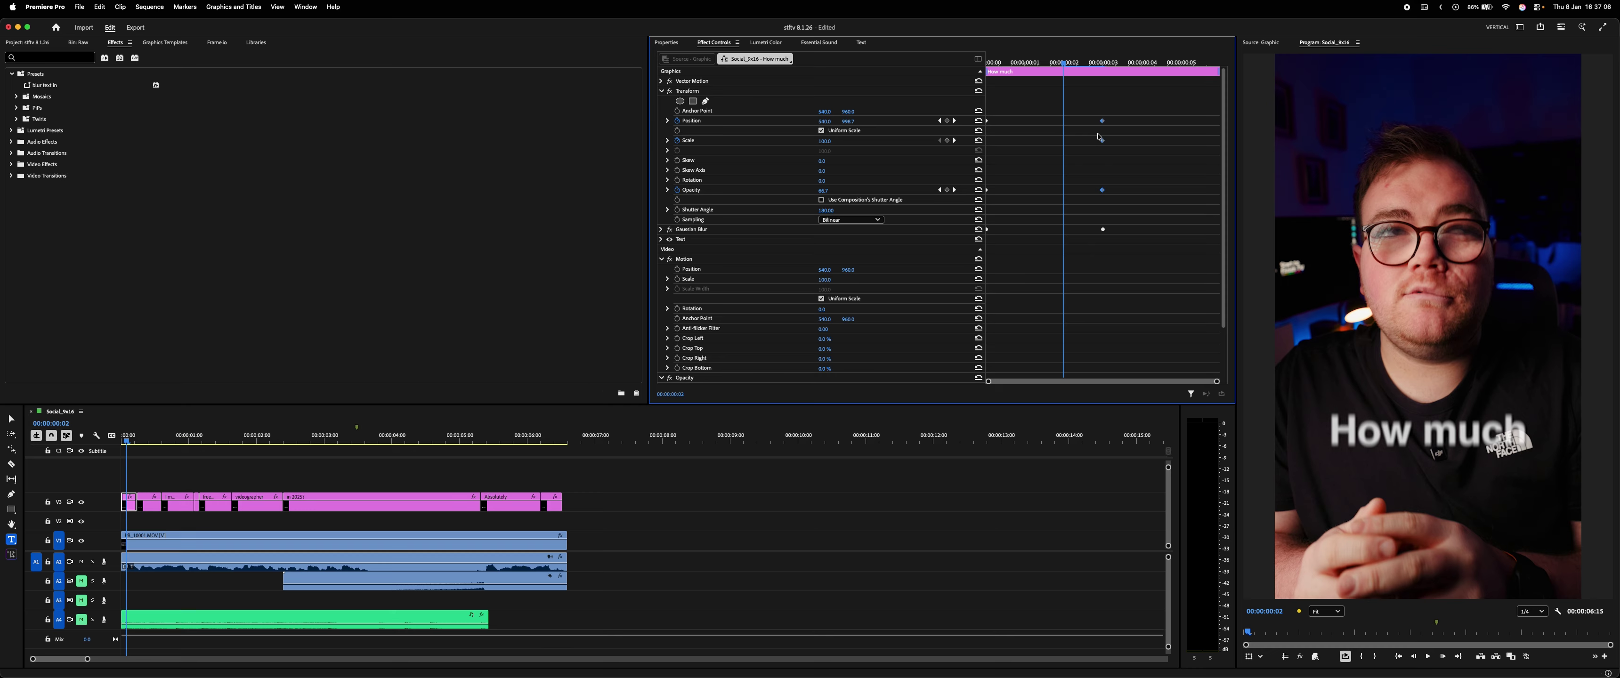
pyautogui.click(661, 230)
pyautogui.moveTo(1152, 283)
pyautogui.mouseDown()
pyautogui.moveTo(1067, 103)
pyautogui.moveTo(1065, 127)
pyautogui.mouseUp()
# - Apply Ease In temporal interpolation to the end keyframes at frame 2 and return to the start of the sequence
pyautogui.rightClick(1065, 128)
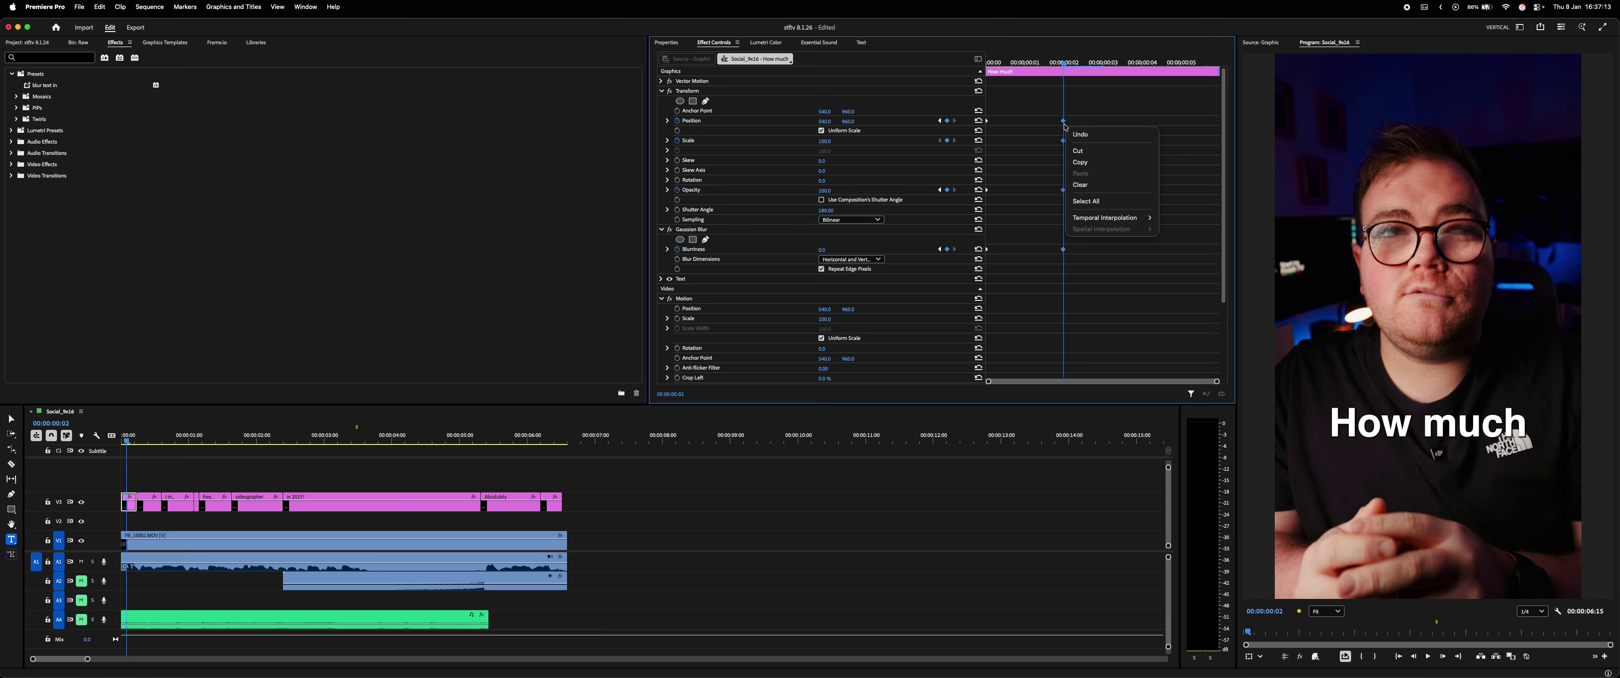
pyautogui.moveTo(1127, 217)
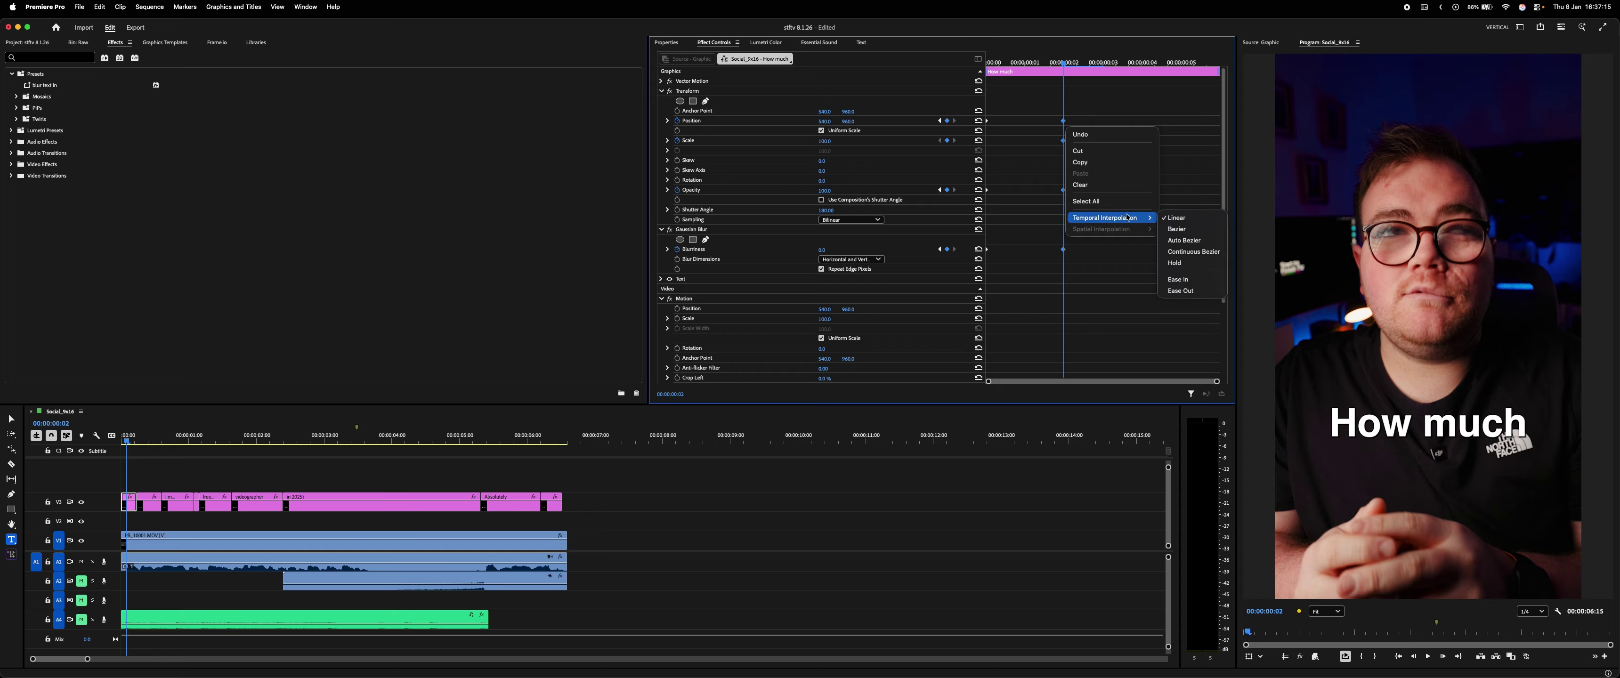
pyautogui.click(1183, 280)
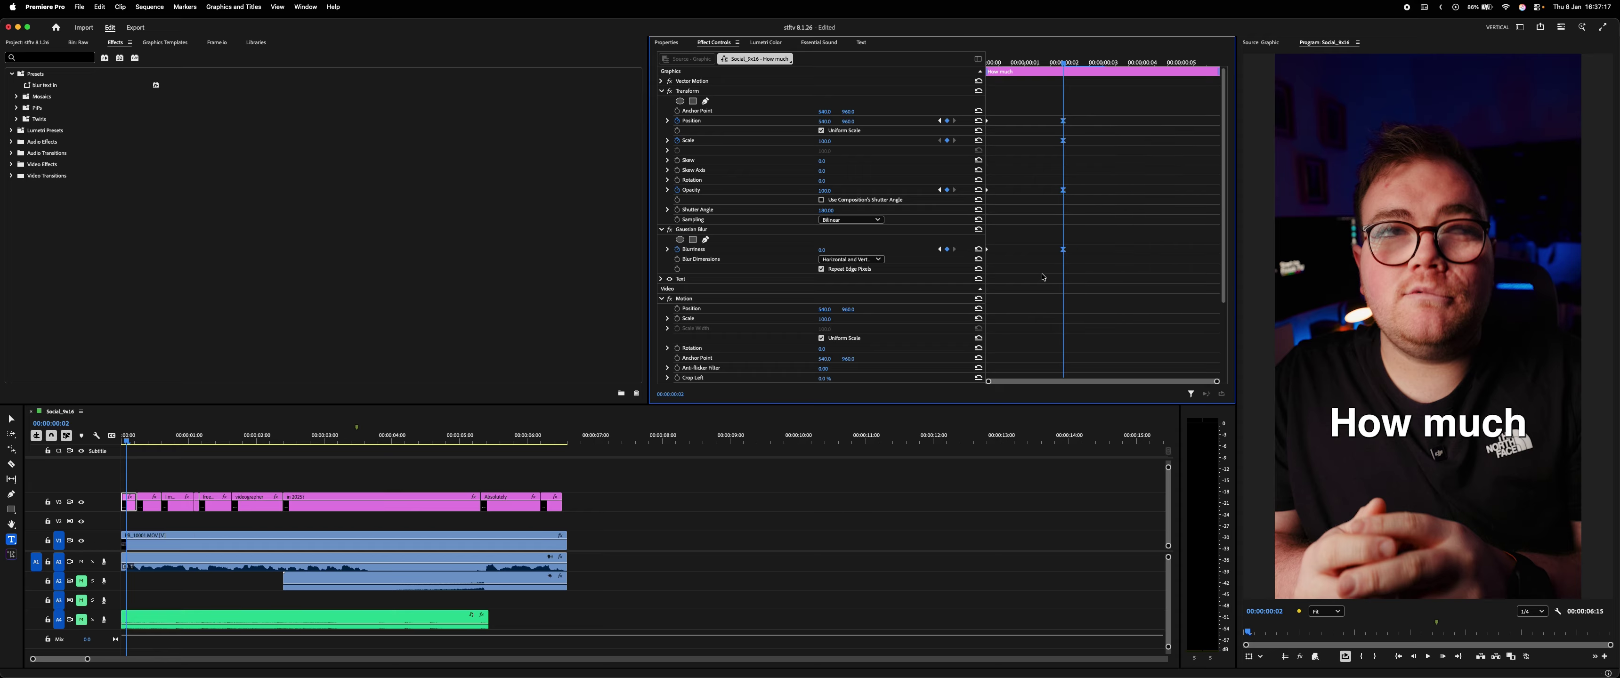
pyautogui.click(1018, 268)
pyautogui.press('Up')
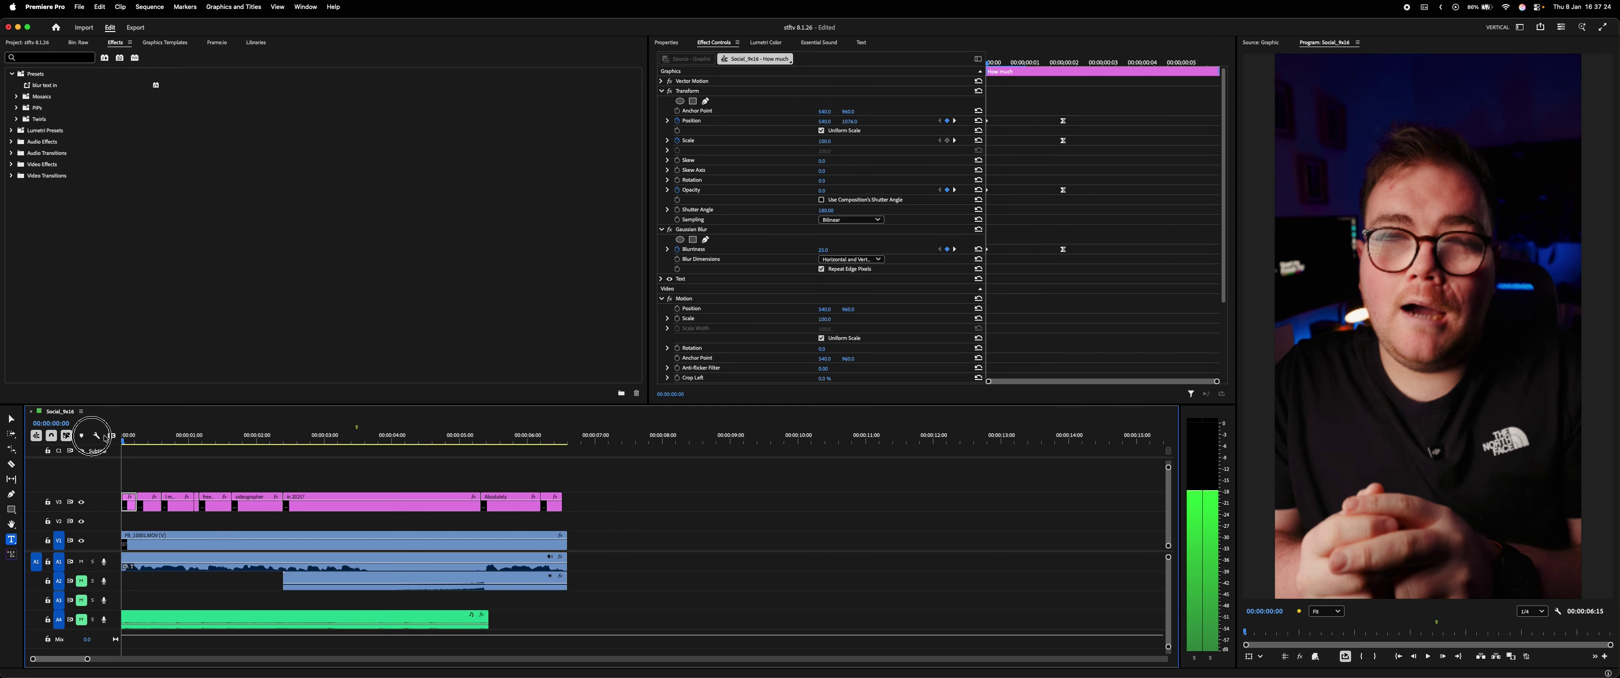
# - Save the Transform and Gaussian Blur effects together as a preset named "tesst", anchored to the in point
pyautogui.click(717, 91)
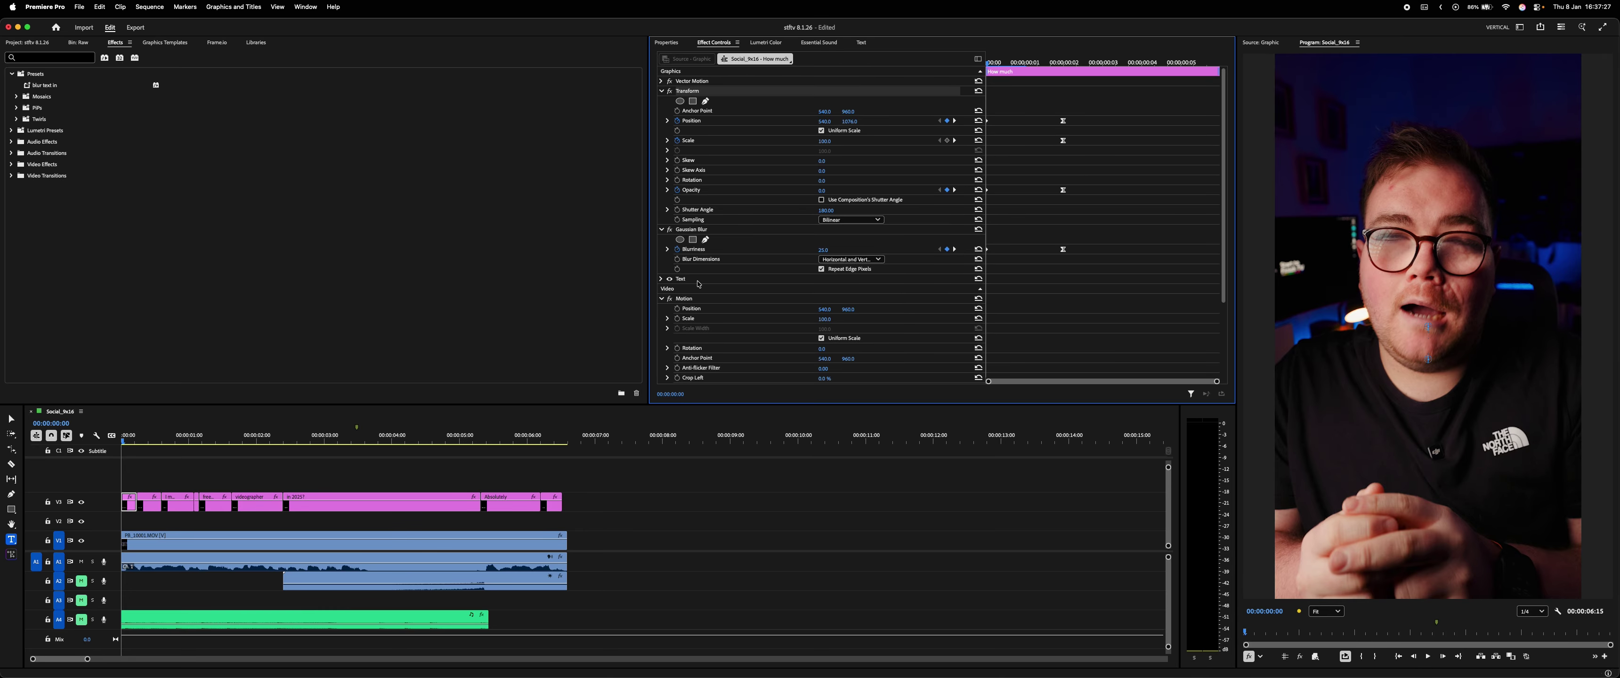
pyautogui.click(711, 231)
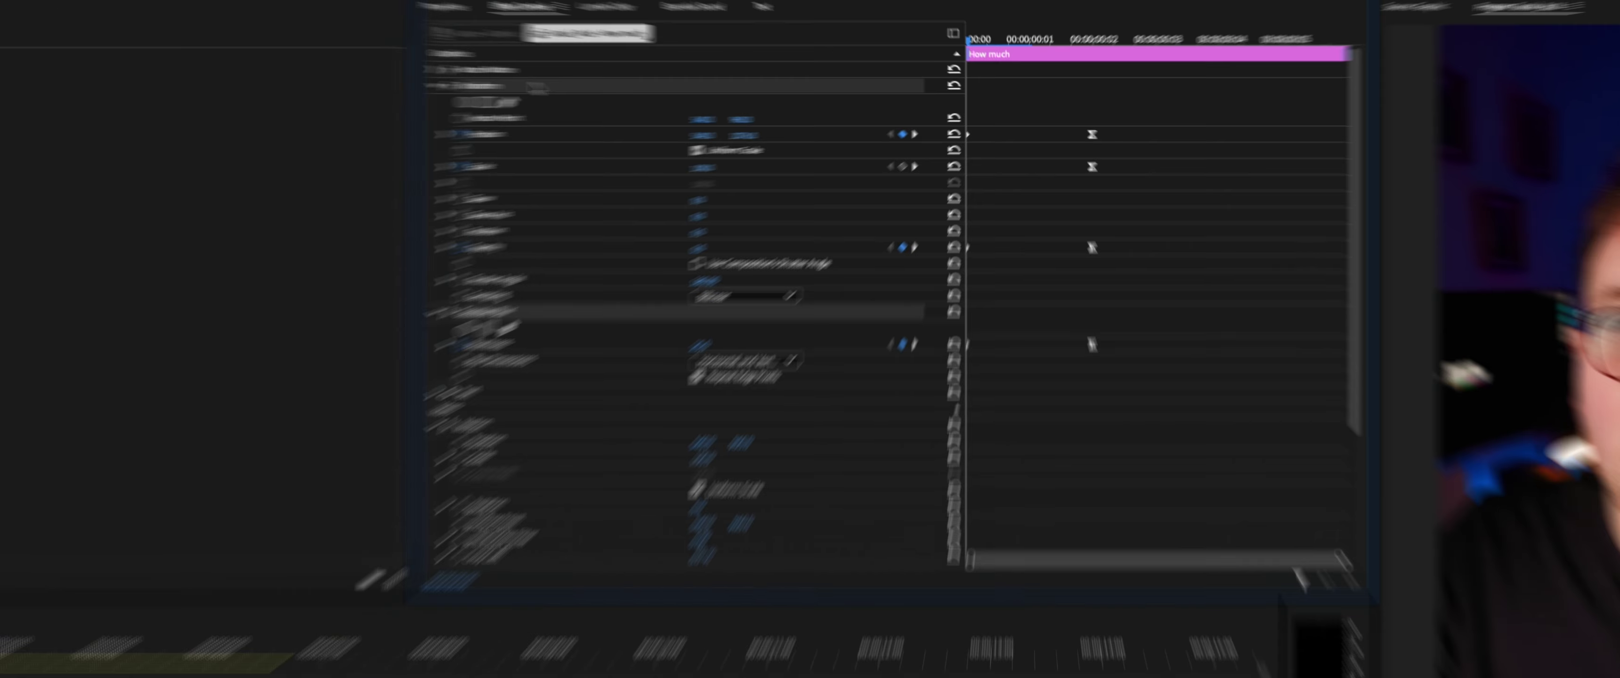
pyautogui.rightClick(722, 91)
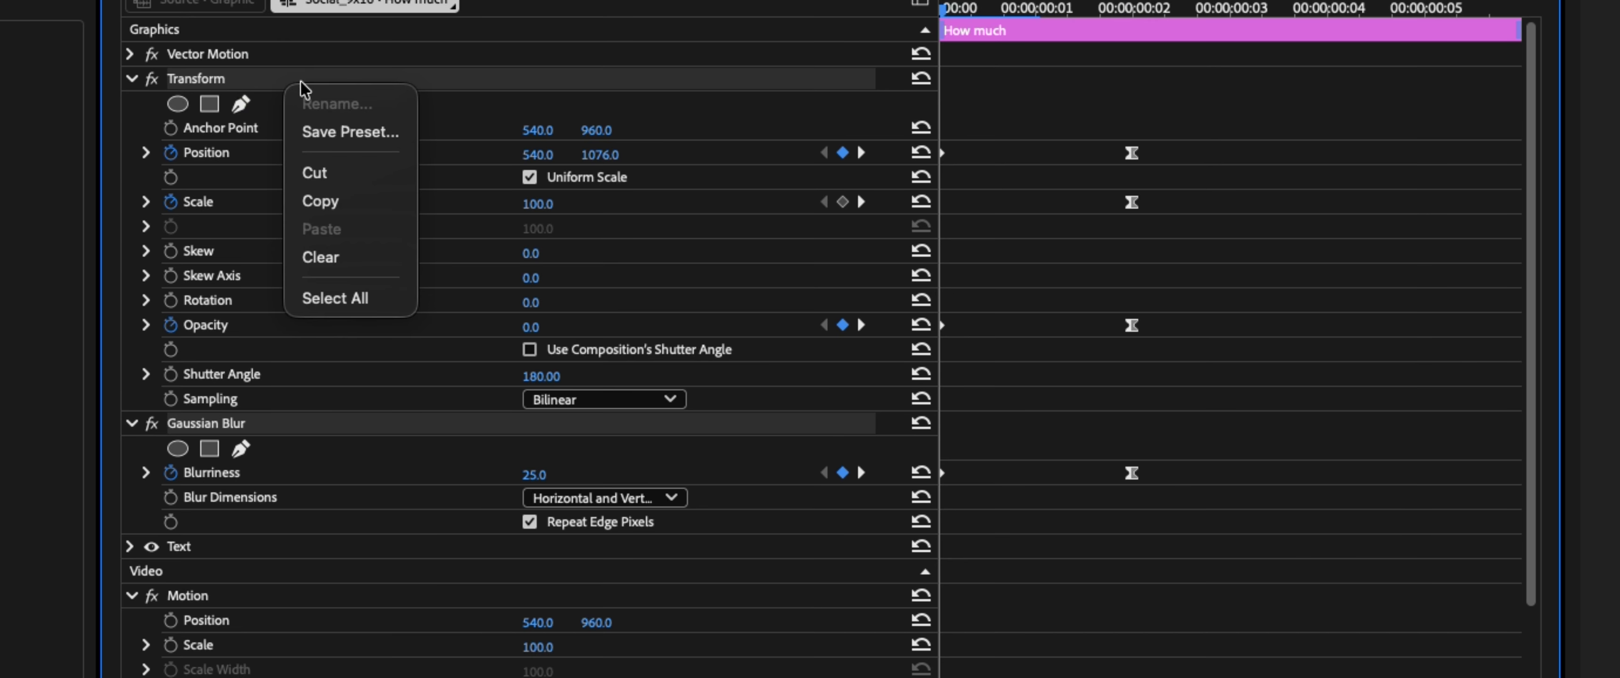
pyautogui.click(351, 132)
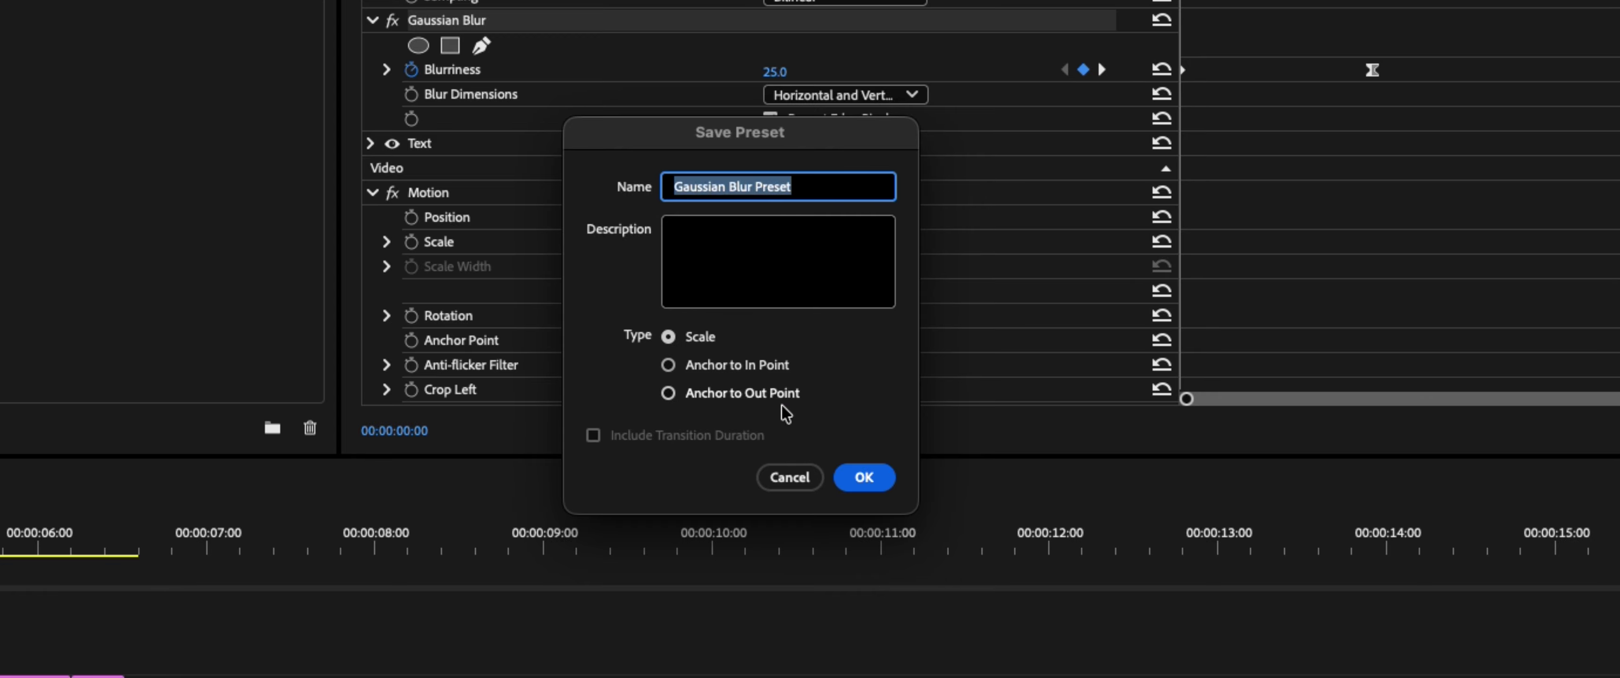
pyautogui.click(668, 365)
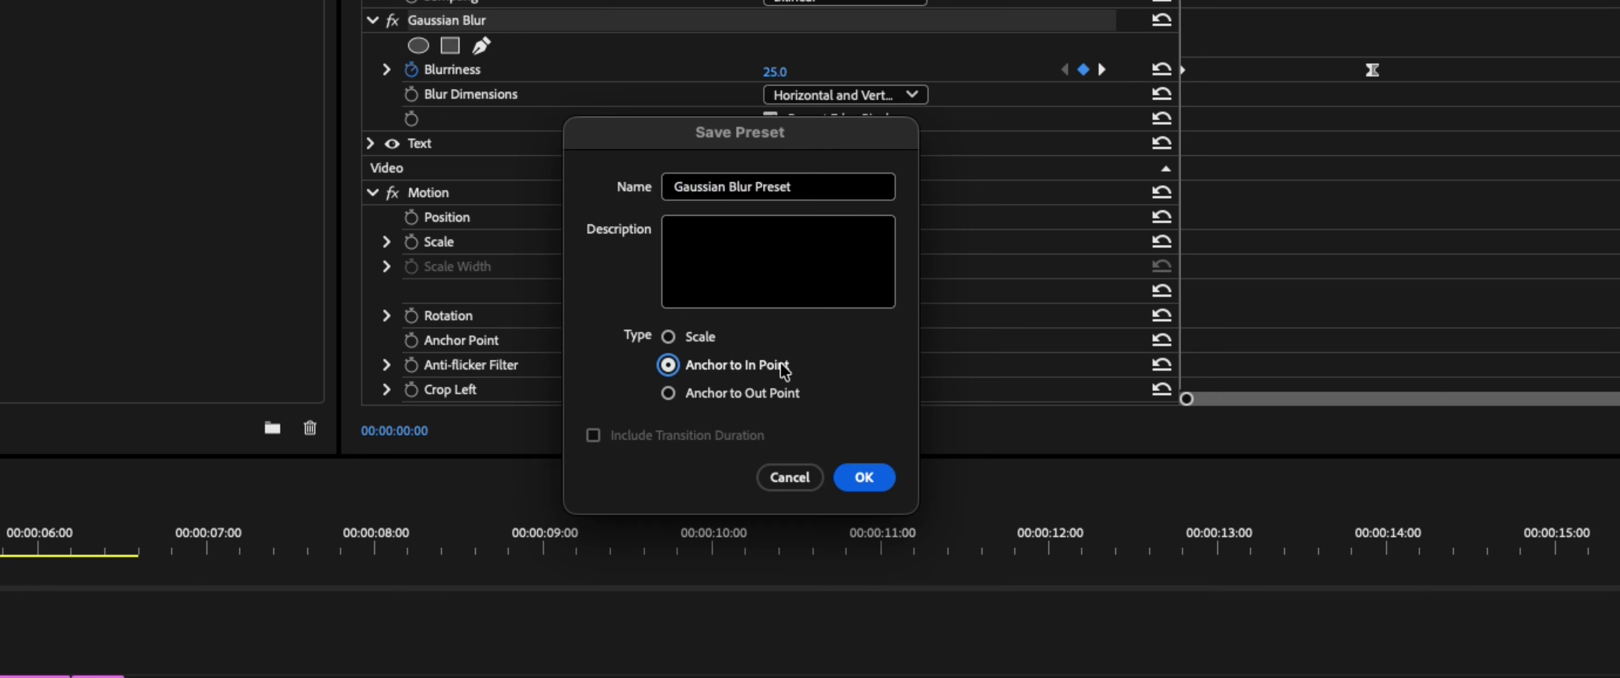
pyautogui.moveTo(862, 183); pyautogui.dragTo(657, 186)
pyautogui.write('t')
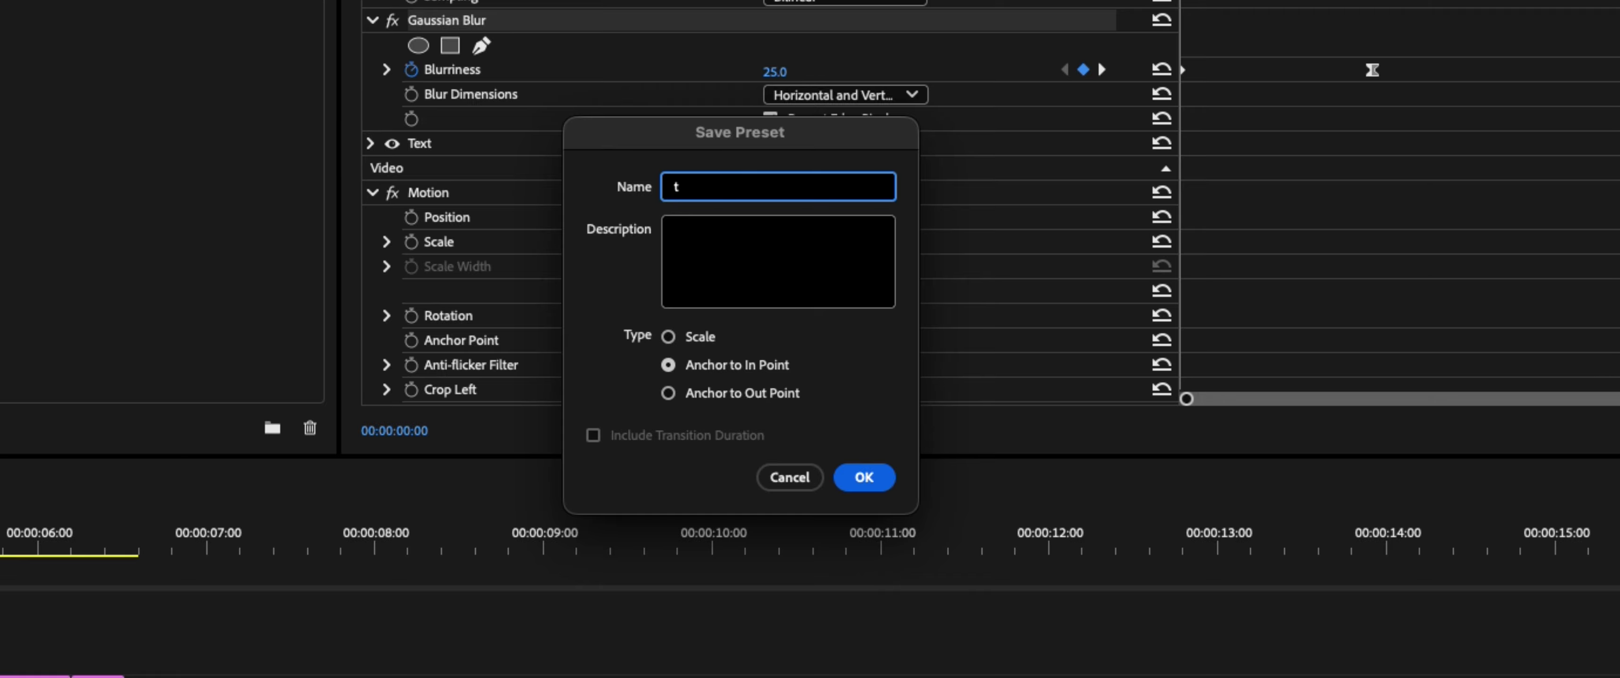
pyautogui.write('esst')
pyautogui.press('Return')
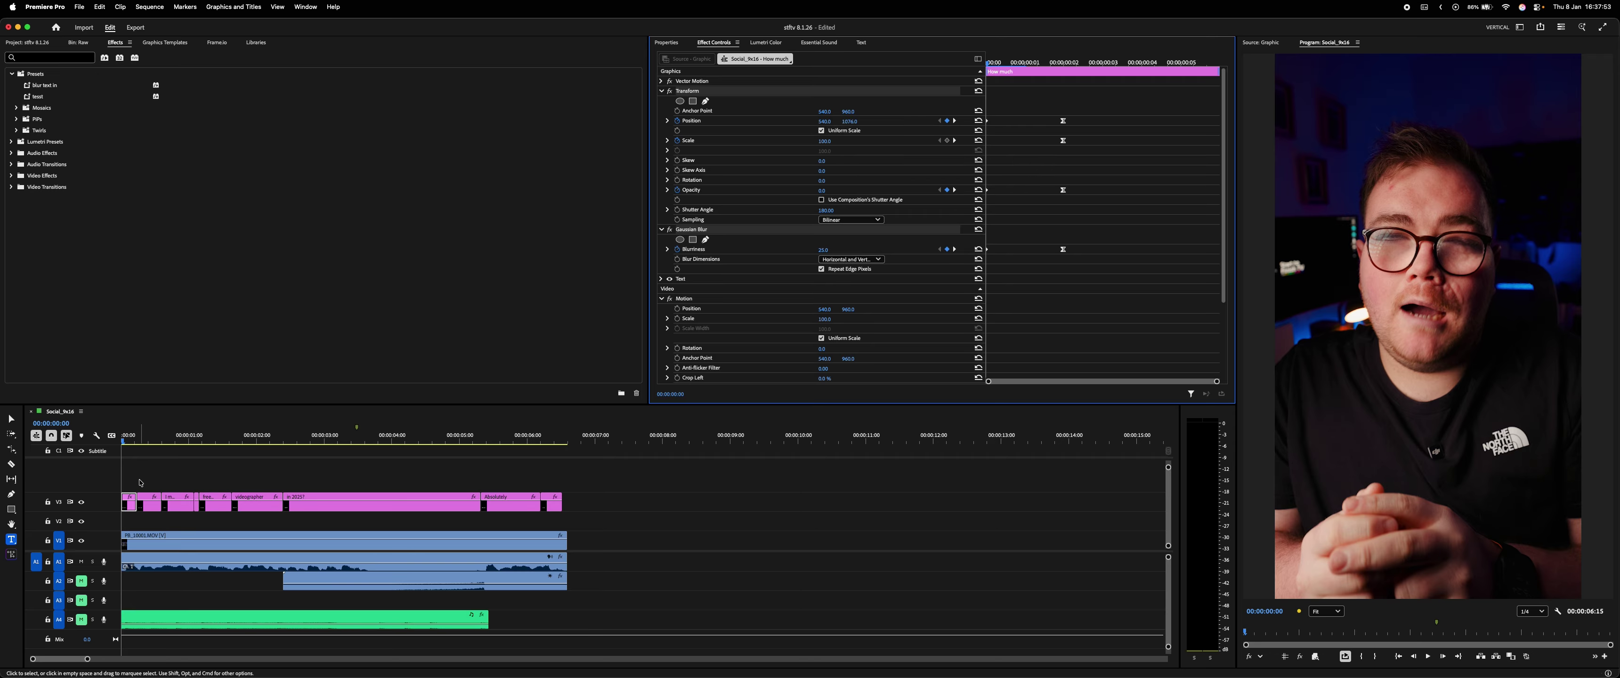
# - Apply the "tesst" preset to all caption graphics after "How much" and play back the sequence
pyautogui.moveTo(139, 482); pyautogui.dragTo(585, 521)
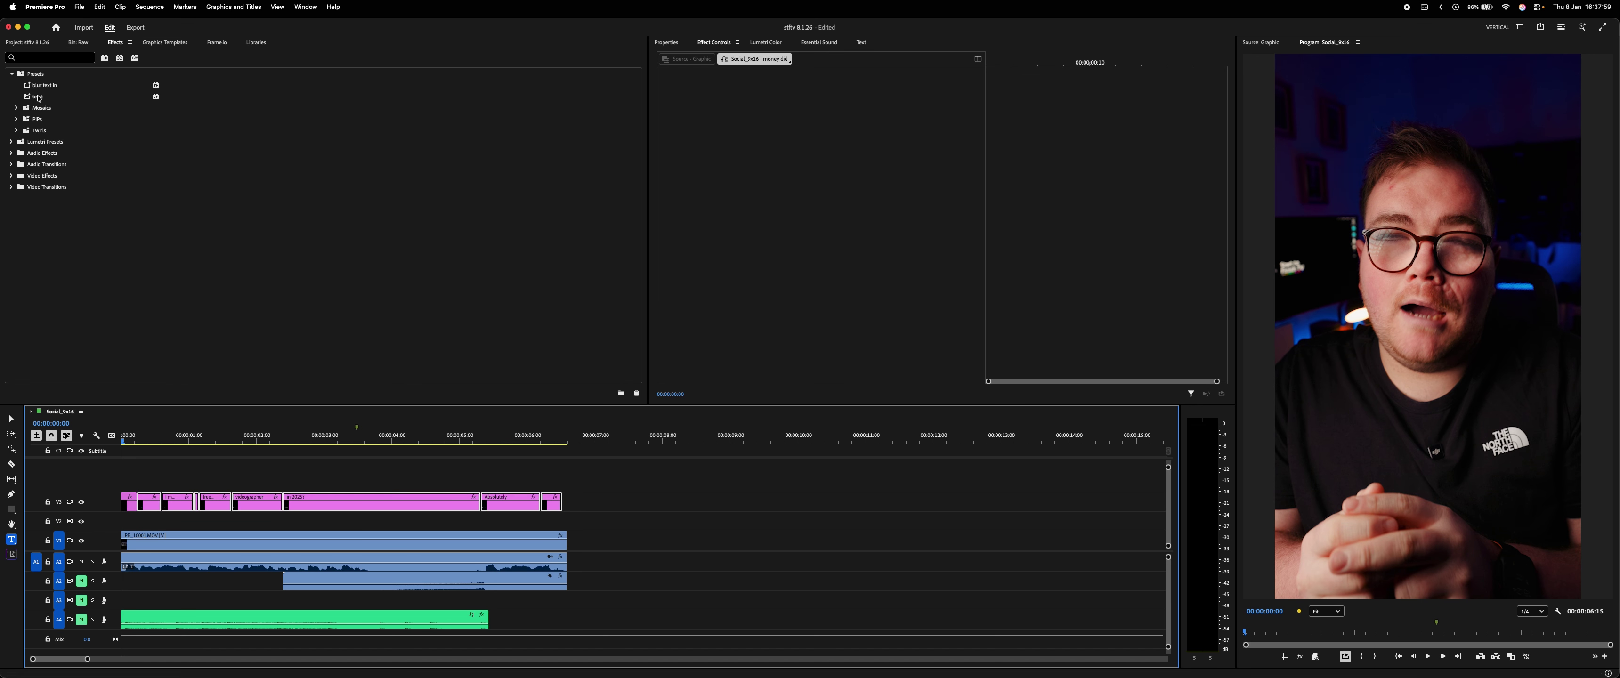
pyautogui.moveTo(38, 98); pyautogui.dragTo(163, 504)
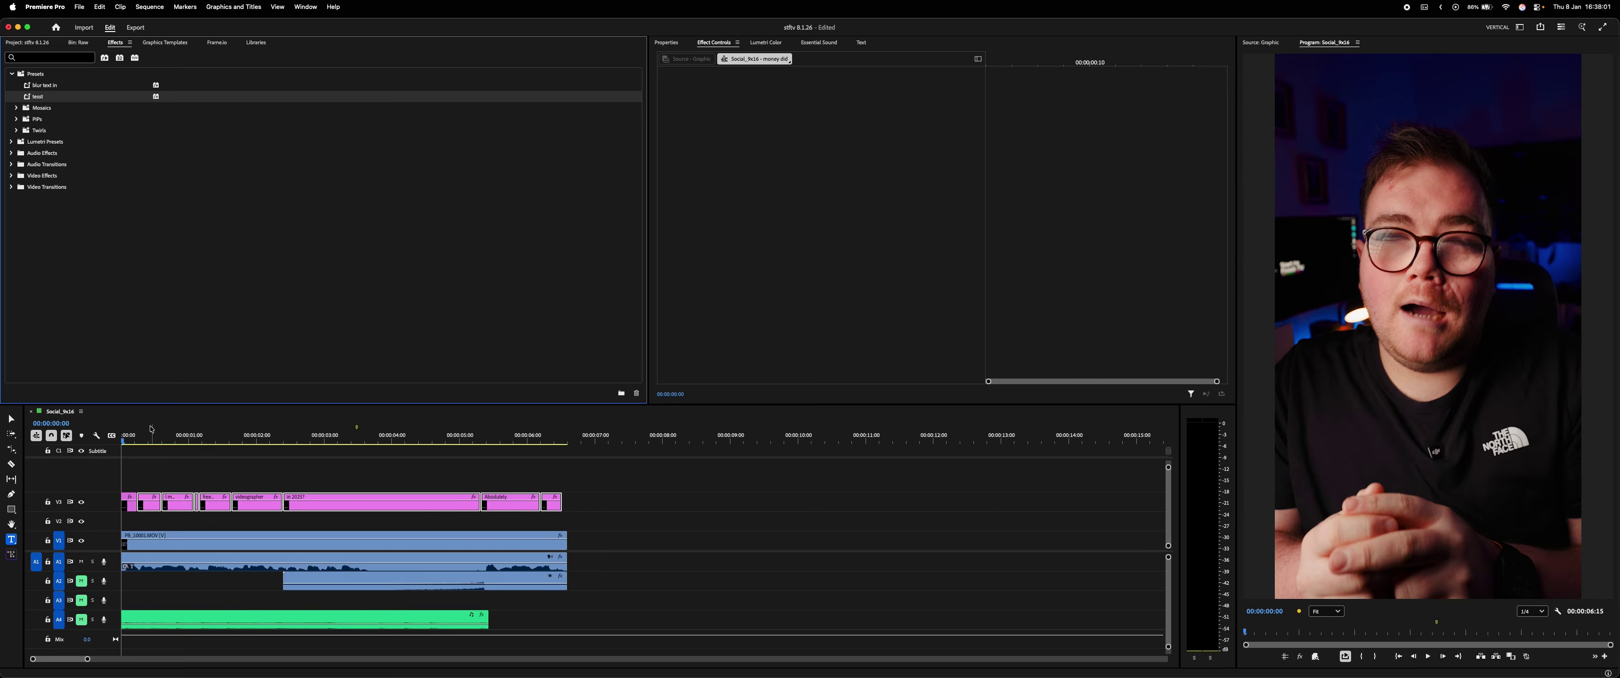
pyautogui.press('space')
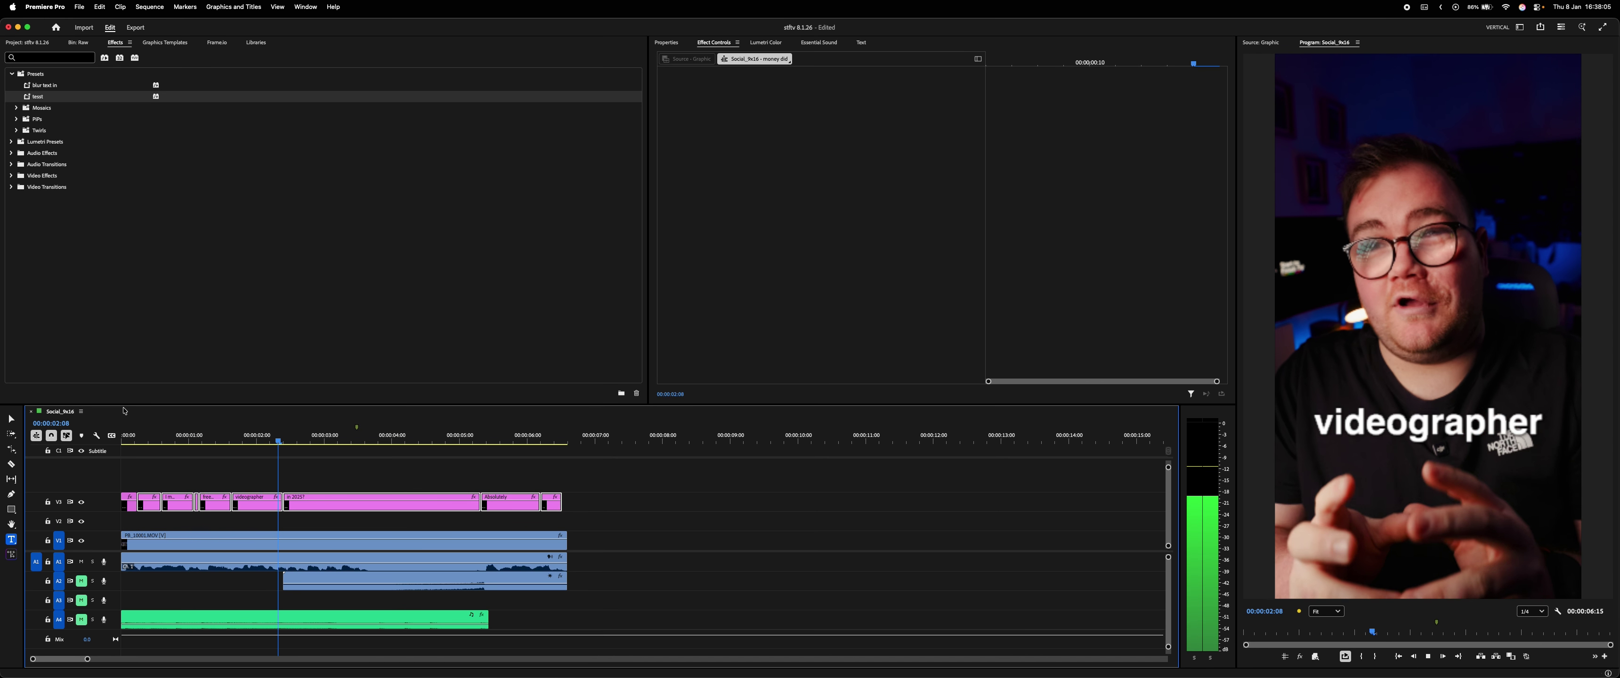
pyautogui.press('space')
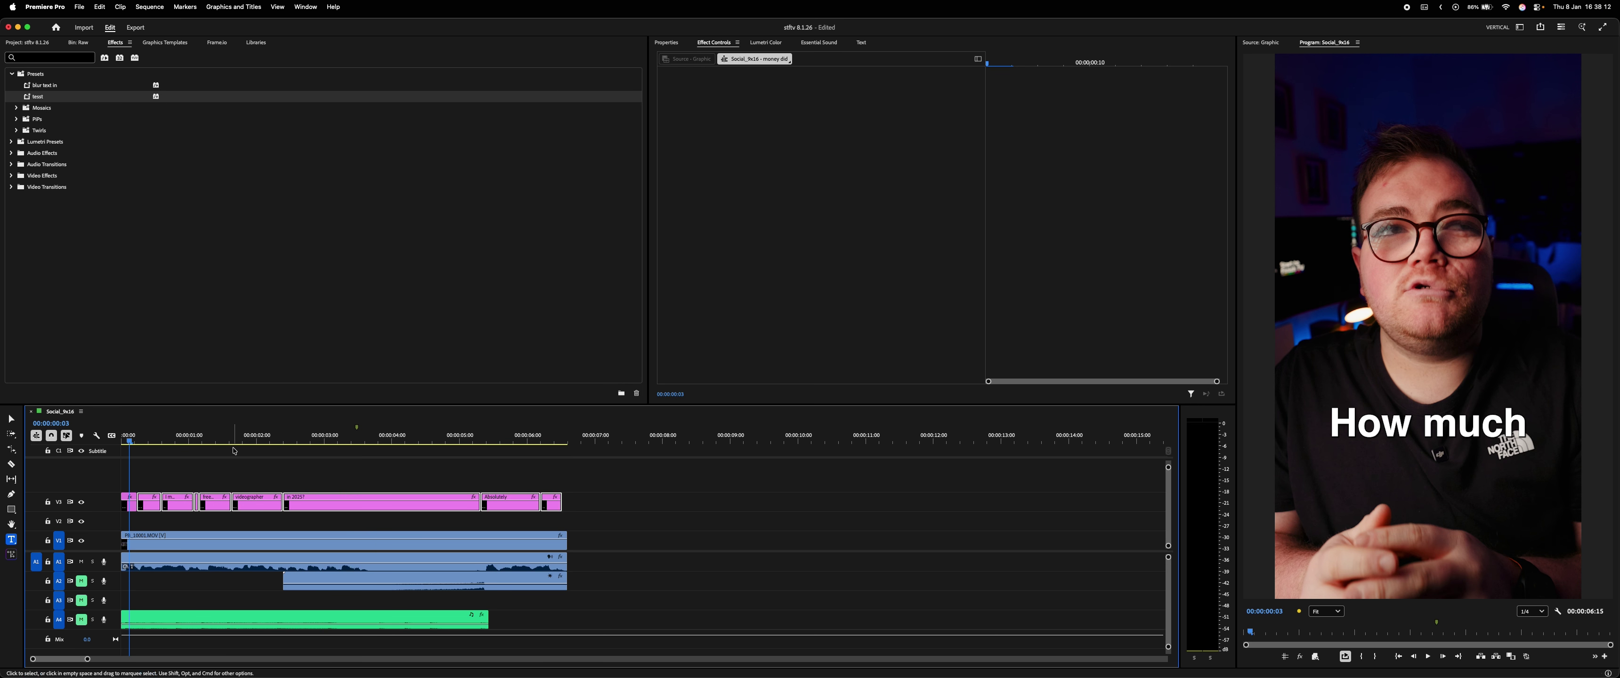